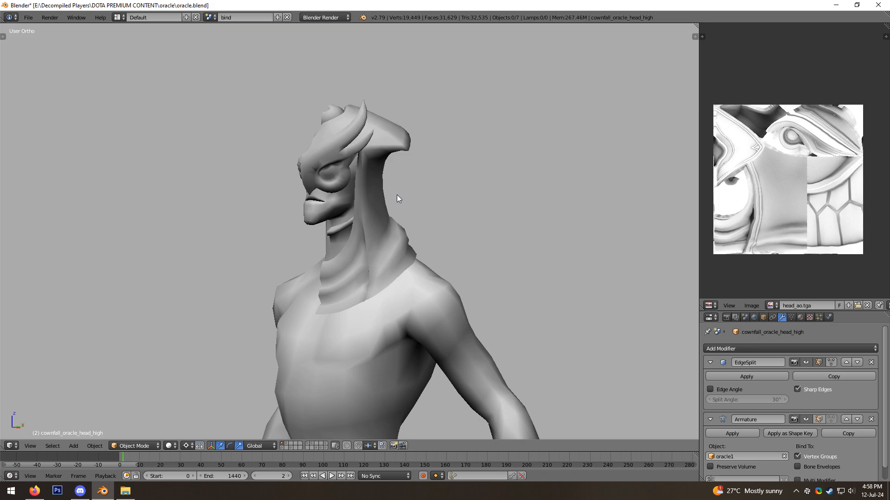
Step: View the character in perspective with textured shading and examine the half helmet from several sides
{"action": "key", "text": "KP_5"}
{"action": "key", "text": "z"}
{"action": "key", "text": "alt+z"}
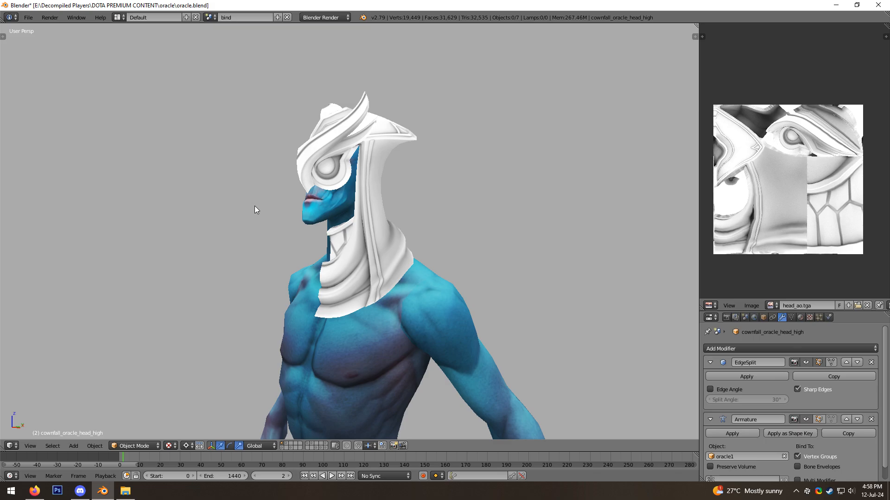
{"action": "middle_click_drag", "start_coordinate": [254, 206], "coordinate": [307, 202]}
{"action": "middle_click_drag", "start_coordinate": [379, 201], "coordinate": [394, 219]}
{"action": "middle_click_drag", "start_coordinate": [357, 243], "coordinate": [396, 124]}
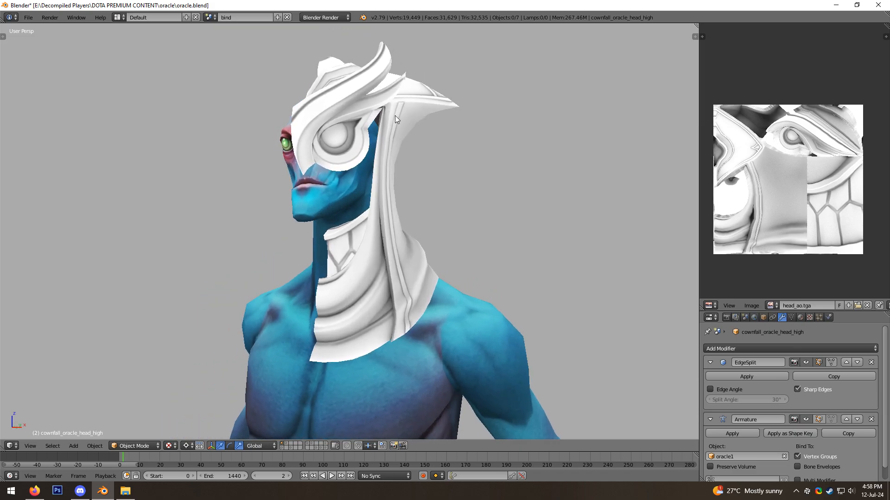
Step: Open the half helmet mesh in Edit Mode and select its open centre edge loop at the back in solid shading
{"action": "mouse_move", "coordinate": [336, 283]}
{"action": "middle_mouse_down"}
{"action": "mouse_move", "coordinate": [468, 214]}
{"action": "mouse_move", "coordinate": [387, 222]}
{"action": "mouse_move", "coordinate": [380, 215]}
{"action": "mouse_move", "coordinate": [383, 243]}
{"action": "mouse_move", "coordinate": [397, 211]}
{"action": "mouse_move", "coordinate": [356, 251]}
{"action": "mouse_move", "coordinate": [317, 254]}
{"action": "mouse_move", "coordinate": [465, 234]}
{"action": "mouse_move", "coordinate": [443, 225]}
{"action": "mouse_move", "coordinate": [424, 196]}
{"action": "mouse_move", "coordinate": [380, 246]}
{"action": "mouse_move", "coordinate": [348, 215]}
{"action": "mouse_move", "coordinate": [294, 233]}
{"action": "mouse_move", "coordinate": [333, 226]}
{"action": "middle_mouse_up"}
{"action": "right_click", "coordinate": [383, 244]}
{"action": "key", "text": "Tab"}
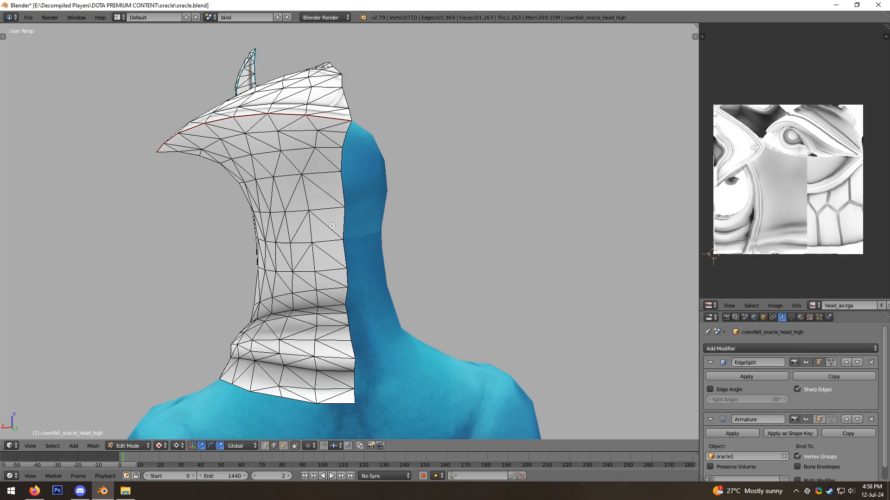
{"action": "middle_click_drag", "start_coordinate": [329, 225], "coordinate": [333, 98]}
{"action": "right_click", "coordinate": [335, 223], "text": "alt"}
{"action": "key", "text": "z"}
{"action": "key", "text": "z"}
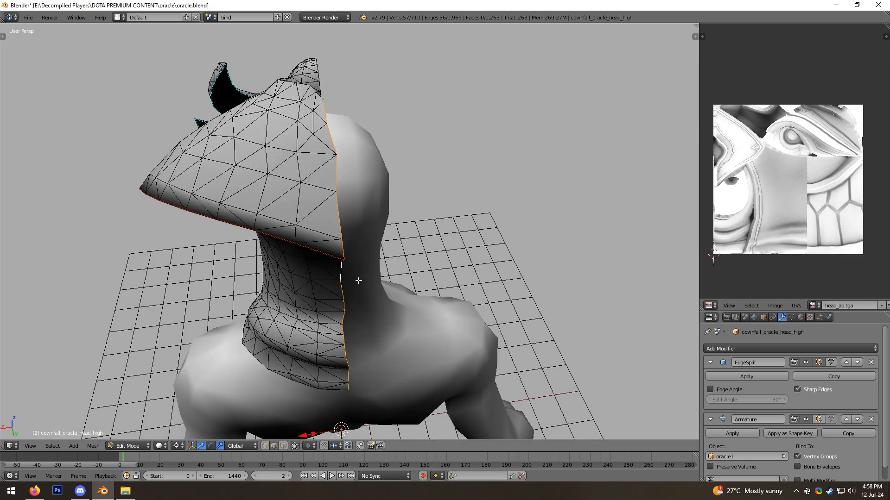
Step: Examine the selected centre seam in wireframe and from the front, and clear the selection
{"action": "scroll", "coordinate": [358, 280], "scroll_direction": "up", "scroll_amount": 6}
{"action": "key", "text": "z"}
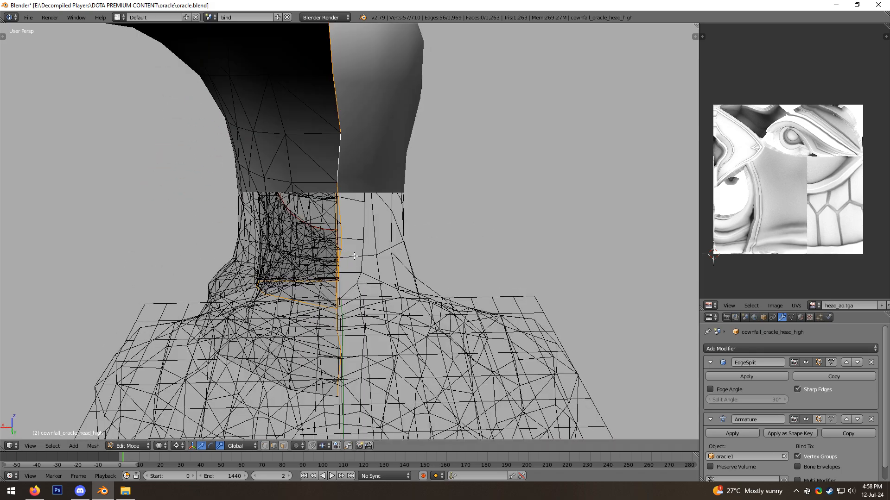
{"action": "key", "text": "z"}
{"action": "key", "text": "KP_1"}
{"action": "key", "text": "z"}
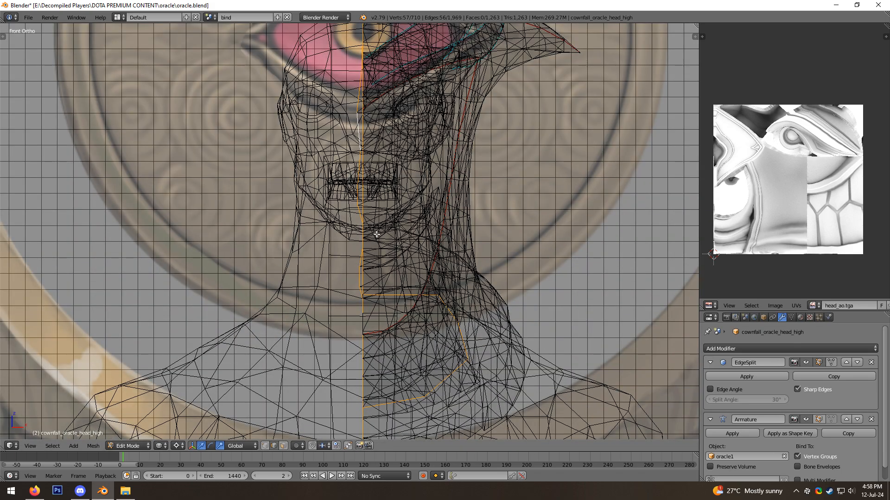
{"action": "key", "text": "z"}
{"action": "mouse_move", "coordinate": [402, 189]}
{"action": "middle_mouse_down"}
{"action": "mouse_move", "coordinate": [292, 191]}
{"action": "mouse_move", "coordinate": [348, 185]}
{"action": "mouse_move", "coordinate": [346, 226]}
{"action": "mouse_move", "coordinate": [356, 202]}
{"action": "mouse_move", "coordinate": [310, 243]}
{"action": "mouse_move", "coordinate": [324, 232]}
{"action": "mouse_move", "coordinate": [362, 144]}
{"action": "middle_mouse_up"}
{"action": "key", "text": "z"}
{"action": "key", "text": "z"}
{"action": "key", "text": "ctrl+KP_1"}
{"action": "key", "text": "a"}
{"action": "key", "text": "a"}
{"action": "key", "text": "a"}
{"action": "scroll", "coordinate": [350, 201], "scroll_direction": "down", "scroll_amount": 3}
{"action": "key", "text": "a"}
{"action": "key", "text": "a"}
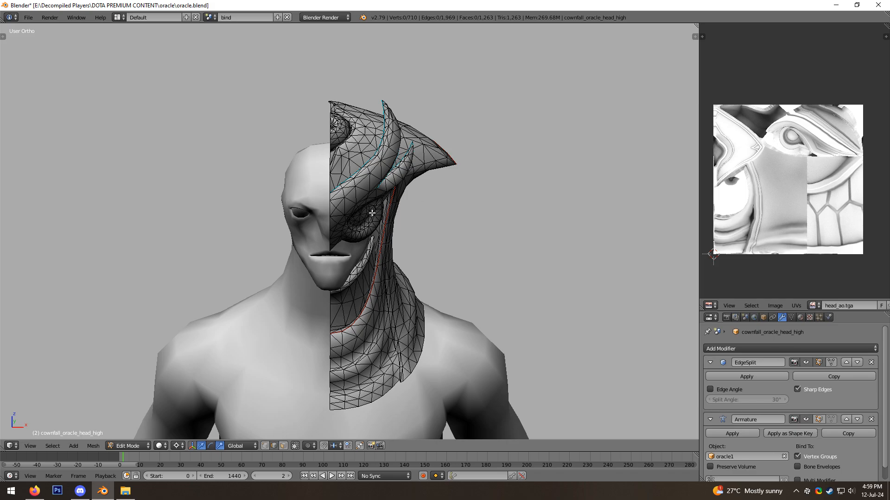
Step: Add a Mirror modifier to the half helmet to generate its other side
{"action": "middle_click_drag", "start_coordinate": [416, 239], "coordinate": [447, 245]}
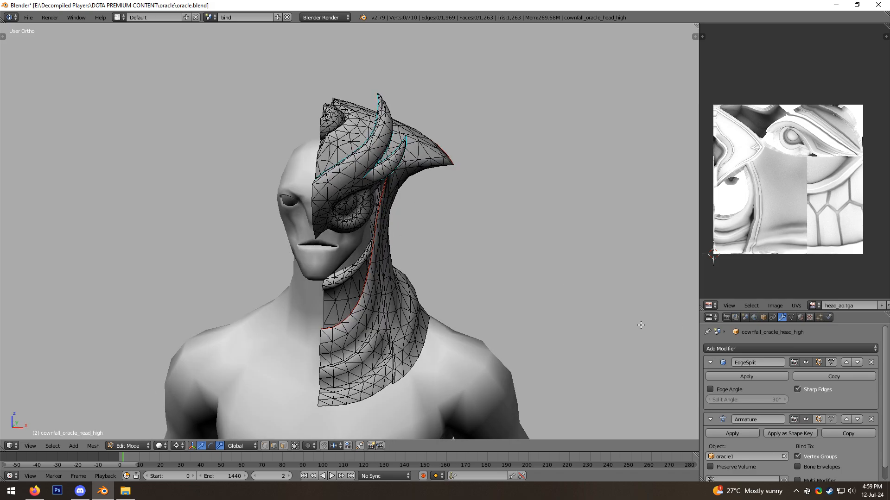
{"action": "left_click", "coordinate": [777, 348]}
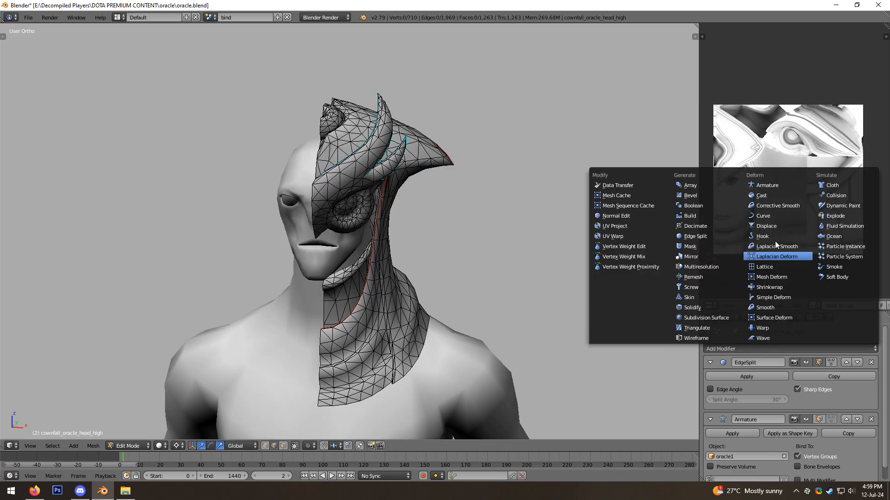
{"action": "left_click", "coordinate": [698, 257]}
{"action": "middle_click_drag", "start_coordinate": [433, 305], "coordinate": [454, 220], "text": "shift"}
{"action": "middle_click_drag", "start_coordinate": [454, 220], "coordinate": [472, 220]}
{"action": "scroll", "coordinate": [841, 404], "scroll_direction": "down", "scroll_amount": 6}
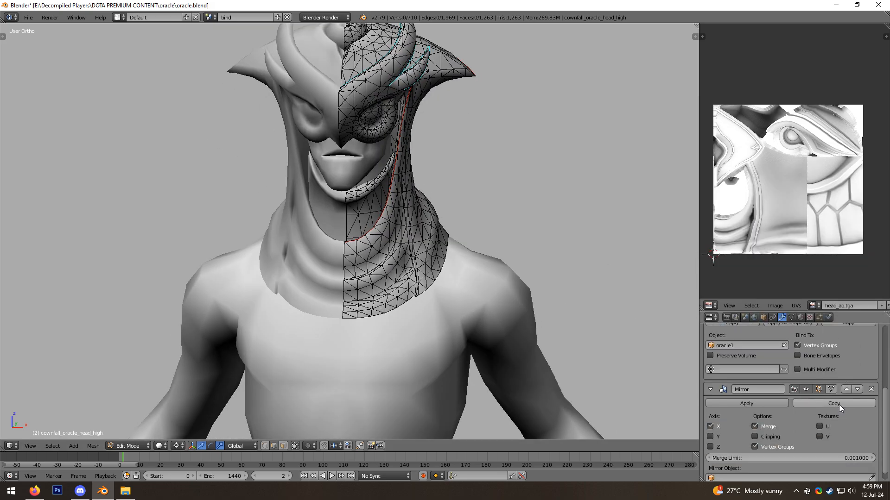
{"action": "middle_click_drag", "start_coordinate": [311, 253], "coordinate": [328, 166]}
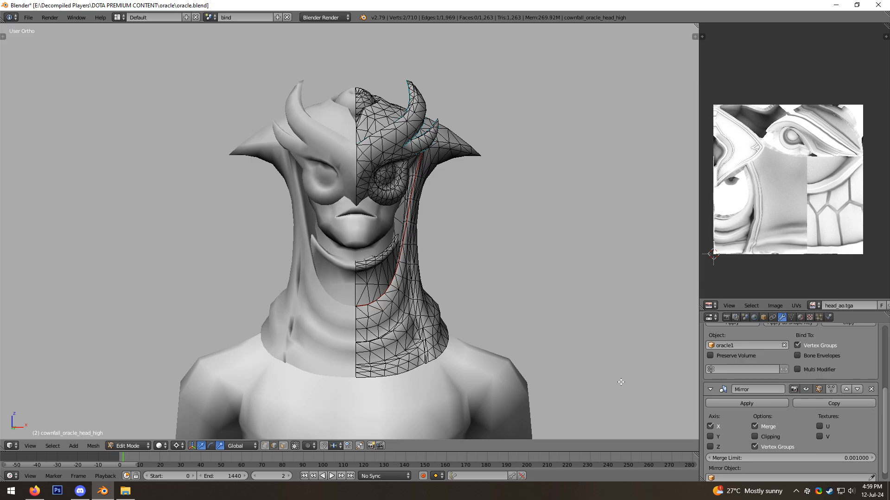
Step: Turn the Mirror modifier's edit cage display on, try moving the selected edge, and turn the cage display off
{"action": "left_click", "coordinate": [831, 389]}
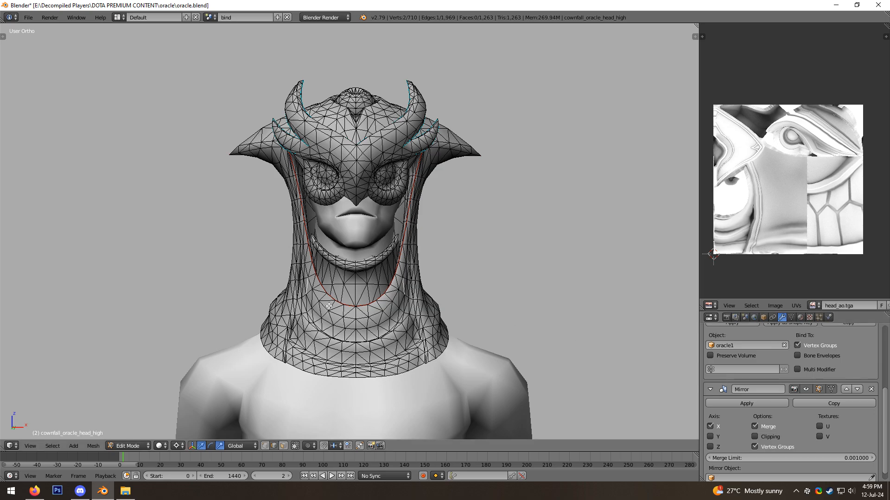
{"action": "key", "text": "g"}
{"action": "left_click", "coordinate": [322, 272]}
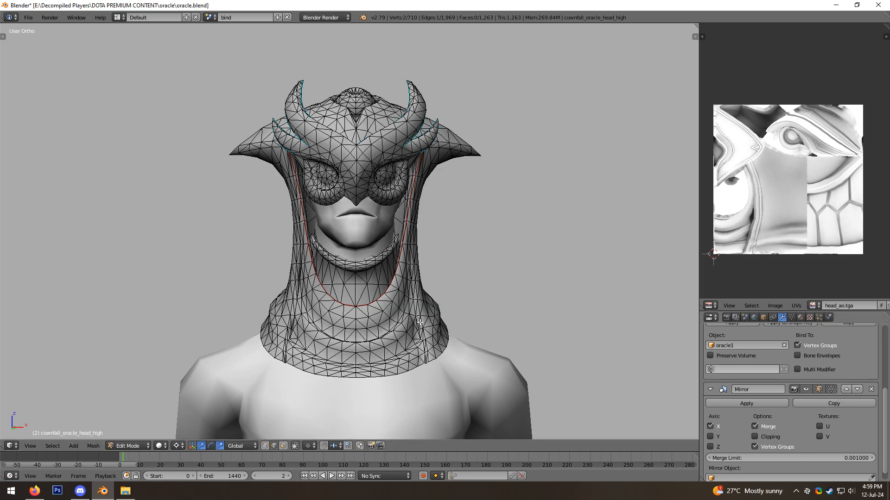
{"action": "left_click", "coordinate": [831, 390]}
Step: Select the whole half helmet and try moving it away from the mirror centre, cancelling the move
{"action": "middle_click_drag", "start_coordinate": [374, 246], "coordinate": [328, 200]}
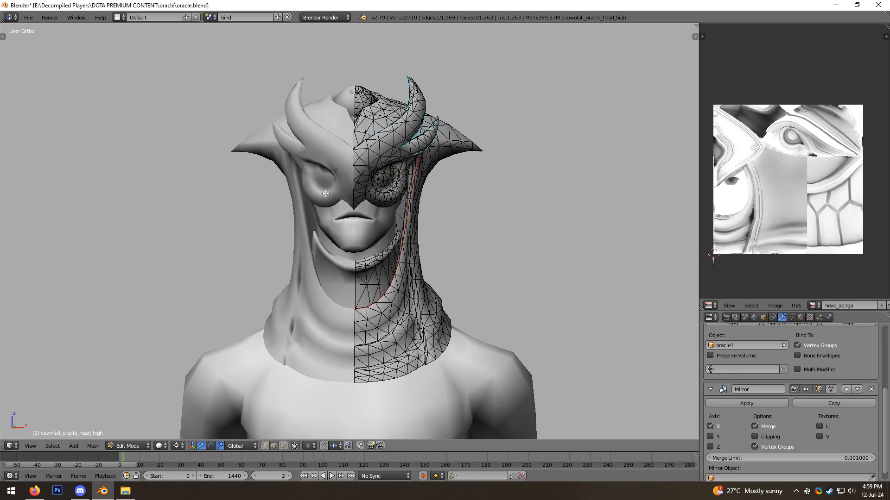
{"action": "key", "text": "a"}
{"action": "key", "text": "g"}
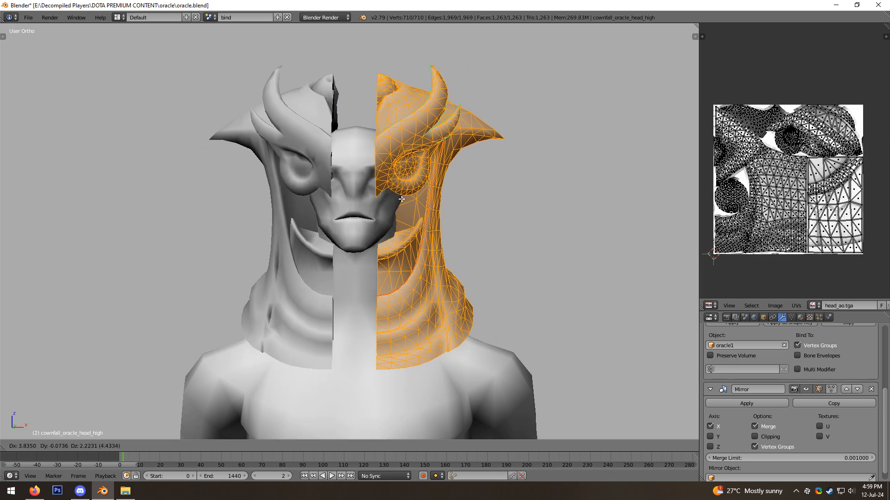
{"action": "key", "text": "Escape"}
Step: Remove the Mirror modifier from the half helmet
{"action": "middle_click_drag", "start_coordinate": [387, 230], "coordinate": [505, 253]}
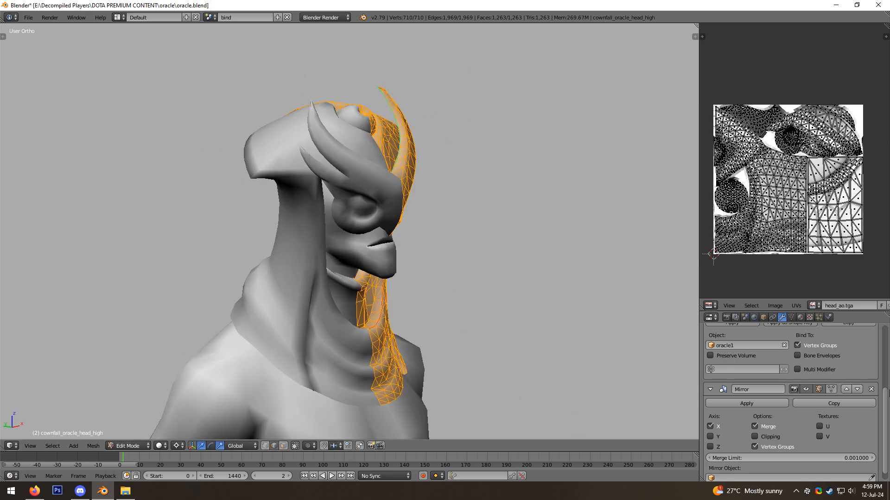
{"action": "left_click", "coordinate": [871, 389]}
{"action": "middle_click_drag", "start_coordinate": [444, 291], "coordinate": [375, 286]}
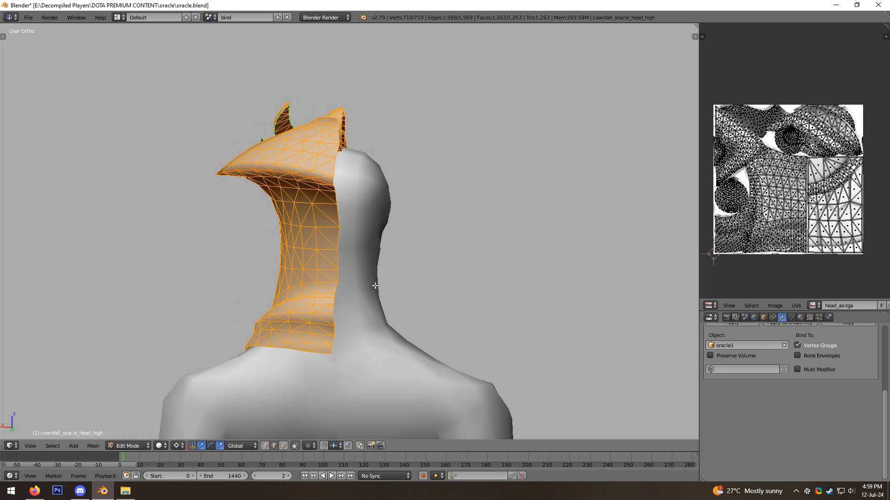
Step: Select the open seam at the back of the helmet and examine how straight its edges run along the centre
{"action": "right_click", "coordinate": [337, 238]}
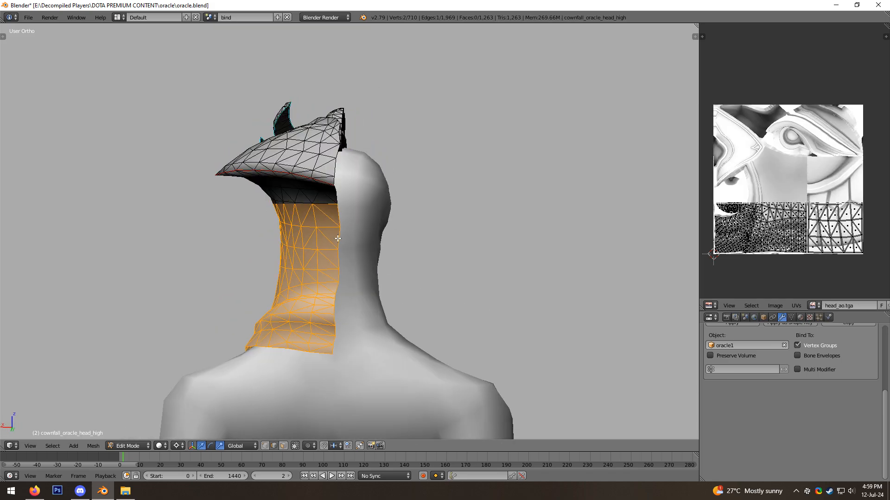
{"action": "right_click", "coordinate": [338, 238], "text": "alt"}
{"action": "middle_click_drag", "start_coordinate": [338, 239], "coordinate": [379, 249]}
{"action": "key", "text": "KP_1"}
{"action": "scroll", "coordinate": [309, 122], "scroll_direction": "up", "scroll_amount": 1}
{"action": "scroll", "coordinate": [256, 355], "scroll_direction": "down", "scroll_amount": 2}
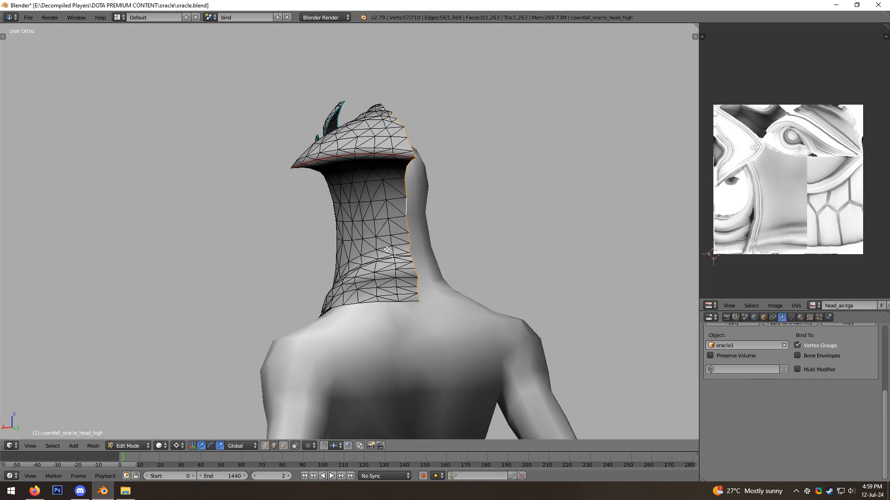
{"action": "middle_click_drag", "start_coordinate": [411, 291], "coordinate": [395, 246]}
{"action": "scroll", "coordinate": [813, 380], "scroll_direction": "up", "scroll_amount": 6}
{"action": "middle_click_drag", "start_coordinate": [361, 279], "coordinate": [324, 250]}
{"action": "scroll", "coordinate": [352, 247], "scroll_direction": "up", "scroll_amount": 2}
{"action": "right_click", "coordinate": [408, 227]}
{"action": "middle_click_drag", "start_coordinate": [422, 222], "coordinate": [341, 235], "text": "shift"}
{"action": "scroll", "coordinate": [341, 235], "scroll_direction": "up", "scroll_amount": 5}
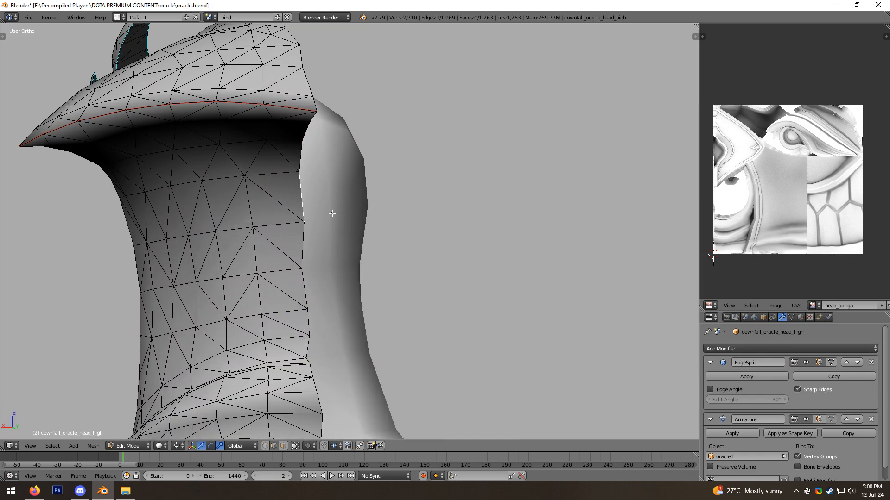
{"action": "right_click", "coordinate": [370, 223], "text": "alt"}
{"action": "scroll", "coordinate": [370, 223], "scroll_direction": "down", "scroll_amount": 3}
{"action": "middle_click_drag", "start_coordinate": [374, 232], "coordinate": [324, 227]}
{"action": "key", "text": "a"}
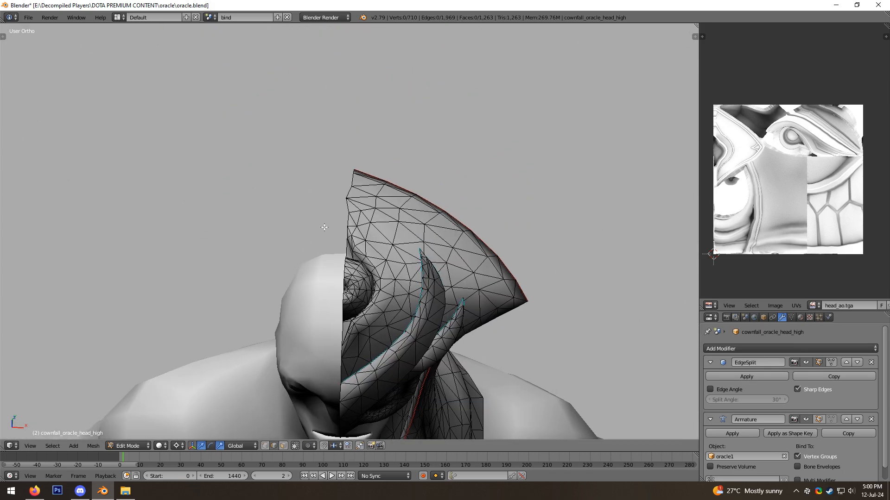
Step: Select the open boundary edge loop running along the helmet's centre and the collar rim
{"action": "right_click", "coordinate": [343, 200]}
{"action": "key", "text": "g"}
{"action": "right_click", "coordinate": [347, 203]}
{"action": "right_click", "coordinate": [345, 202], "text": "alt"}
{"action": "middle_click_drag", "start_coordinate": [345, 203], "coordinate": [306, 260]}
{"action": "key", "text": "z"}
{"action": "key", "text": "z"}
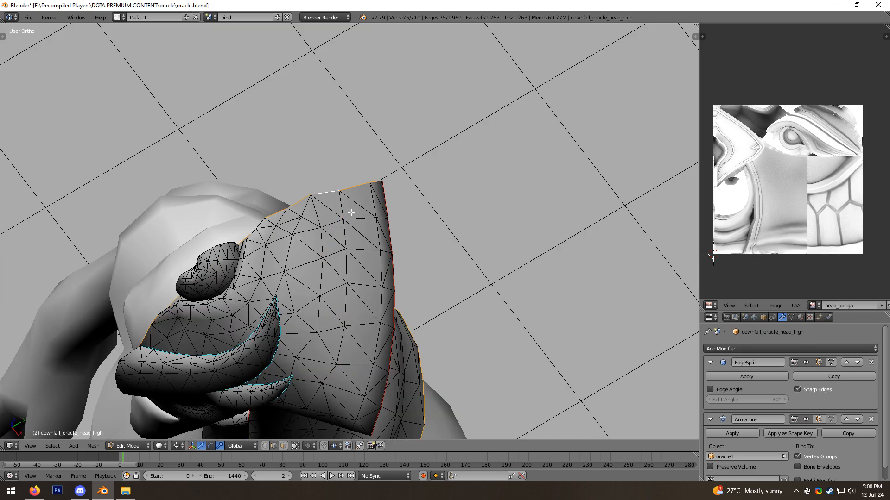
{"action": "key", "text": "z"}
{"action": "middle_click_drag", "start_coordinate": [351, 212], "coordinate": [387, 215]}
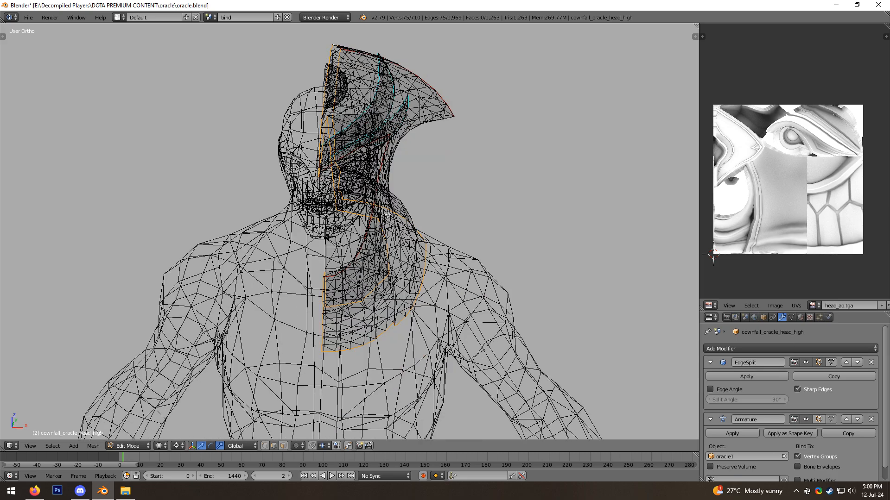
Step: Remove the collar's lower rim from the selection with circle select, keeping only the centre seam selected
{"action": "key", "text": "z"}
{"action": "scroll", "coordinate": [387, 215], "scroll_direction": "up", "scroll_amount": 8}
{"action": "key", "text": "alt+z"}
{"action": "middle_click_drag", "start_coordinate": [378, 259], "coordinate": [374, 280]}
{"action": "key", "text": "alt+z"}
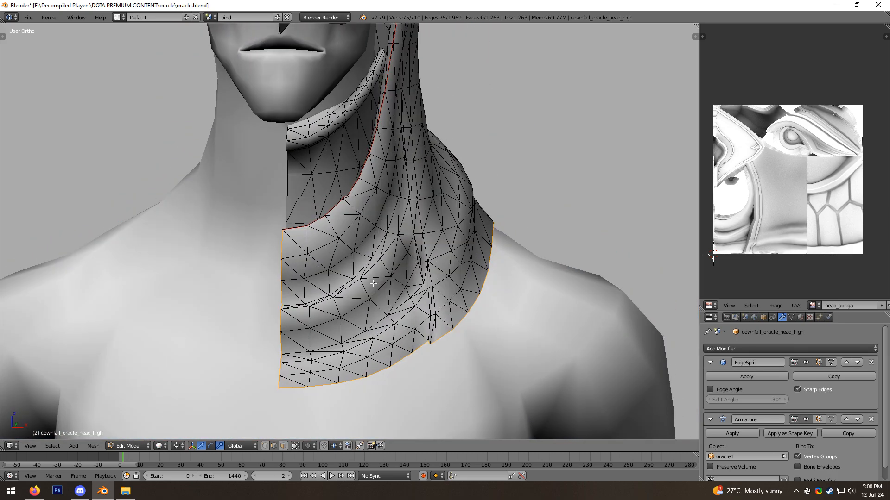
{"action": "key", "text": "z"}
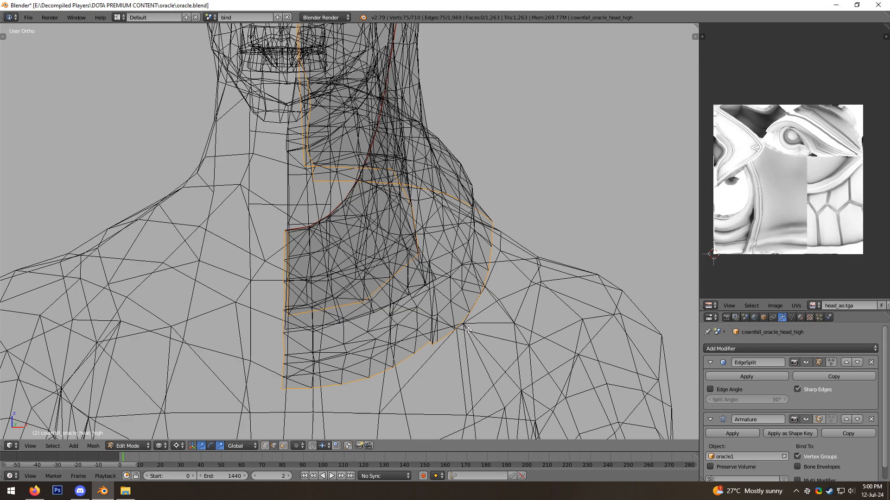
{"action": "middle_click_drag", "start_coordinate": [399, 233], "coordinate": [404, 229]}
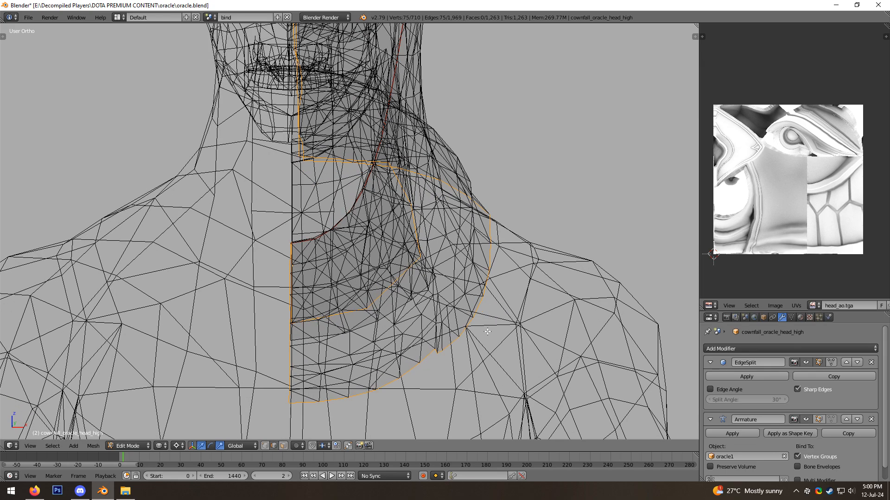
{"action": "key", "text": "ctrl+shift+z"}
{"action": "key", "text": "alt+z"}
{"action": "mouse_move", "coordinate": [498, 244]}
{"action": "middle_mouse_down"}
{"action": "mouse_move", "coordinate": [286, 241]}
{"action": "mouse_move", "coordinate": [533, 246]}
{"action": "middle_mouse_up"}
{"action": "key", "text": "z"}
{"action": "key", "text": "c"}
{"action": "middle_click_drag", "start_coordinate": [334, 316], "coordinate": [394, 278]}
{"action": "mouse_move", "coordinate": [341, 393]}
{"action": "middle_mouse_down"}
{"action": "mouse_move", "coordinate": [449, 335]}
{"action": "mouse_move", "coordinate": [440, 186]}
{"action": "mouse_move", "coordinate": [398, 222]}
{"action": "middle_mouse_up"}
{"action": "right_click", "coordinate": [347, 380]}
Step: Examine the selected centre seam in front wireframe view for vertices that stray from the middle line
{"action": "scroll", "coordinate": [347, 370], "scroll_direction": "down", "scroll_amount": 3}
{"action": "middle_click_drag", "start_coordinate": [336, 324], "coordinate": [457, 297]}
{"action": "key", "text": "KP_1"}
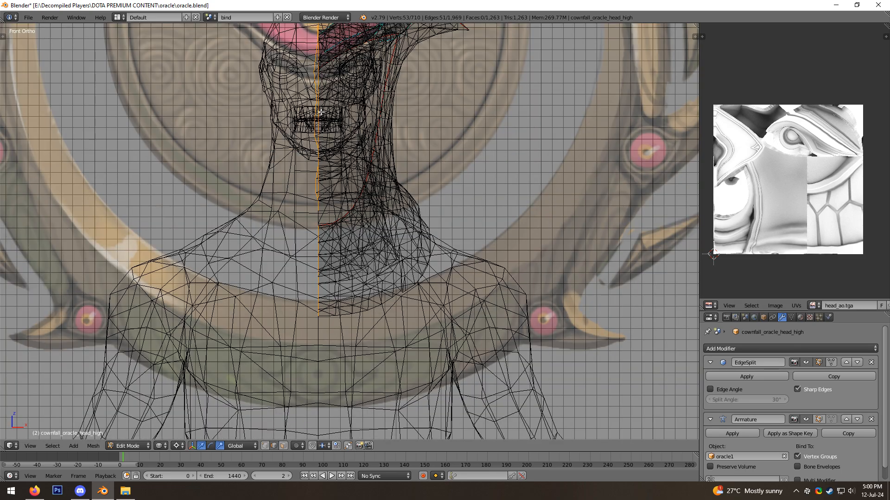
{"action": "scroll", "coordinate": [321, 112], "scroll_direction": "up", "scroll_amount": 5}
{"action": "middle_click_drag", "start_coordinate": [295, 194], "coordinate": [317, 303], "text": "shift"}
{"action": "middle_click_drag", "start_coordinate": [323, 199], "coordinate": [370, 137], "text": "shift"}
{"action": "scroll", "coordinate": [387, 320], "scroll_direction": "down", "scroll_amount": 1}
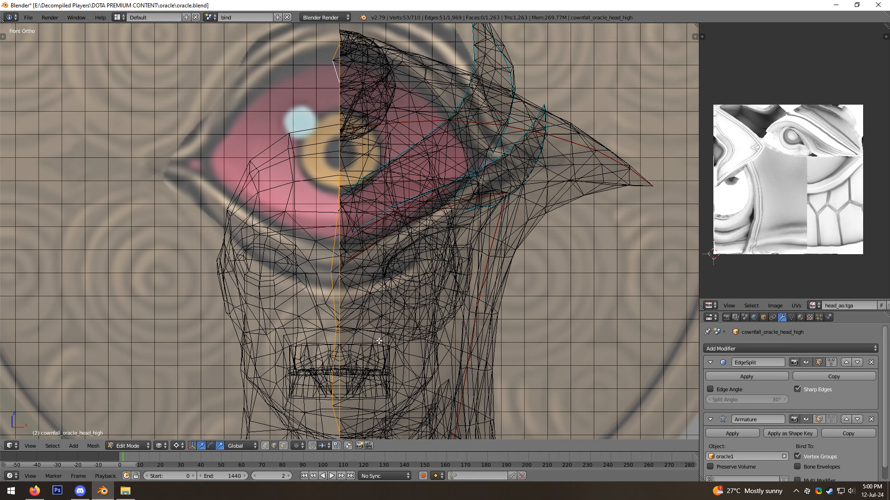
{"action": "middle_click_drag", "start_coordinate": [379, 339], "coordinate": [373, 180], "text": "shift"}
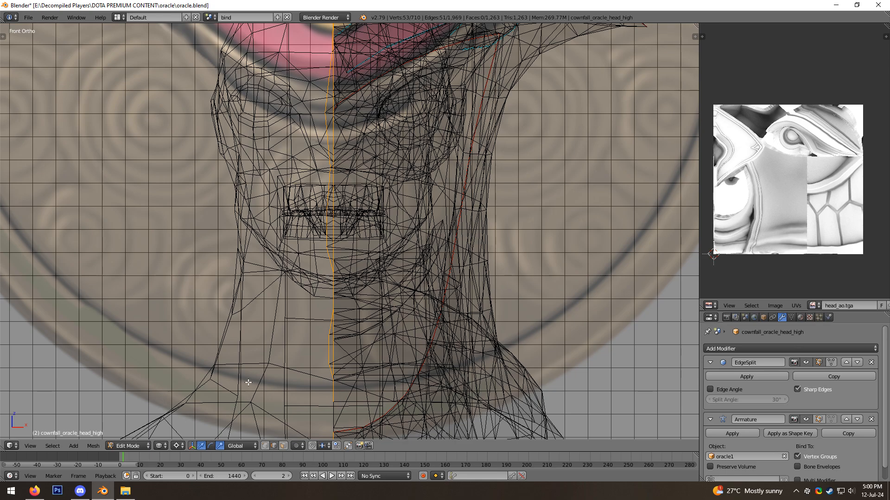
Step: Try to flatten the selected centre seam by scaling it to 0 along X around the Median Point pivot
{"action": "left_click", "coordinate": [180, 448]}
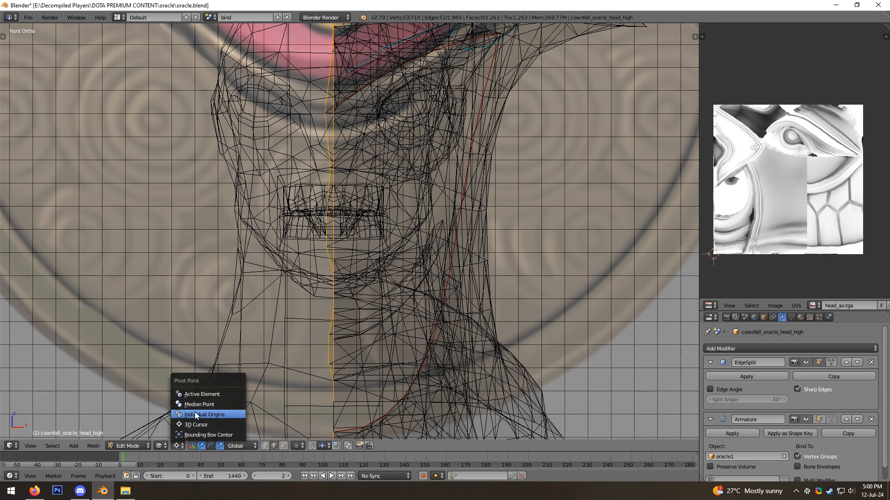
{"action": "left_click", "coordinate": [198, 404]}
{"action": "key", "text": "s"}
{"action": "key", "text": "x"}
{"action": "key", "text": "0"}
{"action": "key", "text": "Return"}
{"action": "middle_click_drag", "start_coordinate": [331, 232], "coordinate": [348, 283], "text": "shift"}
{"action": "key", "text": "ctrl+z"}
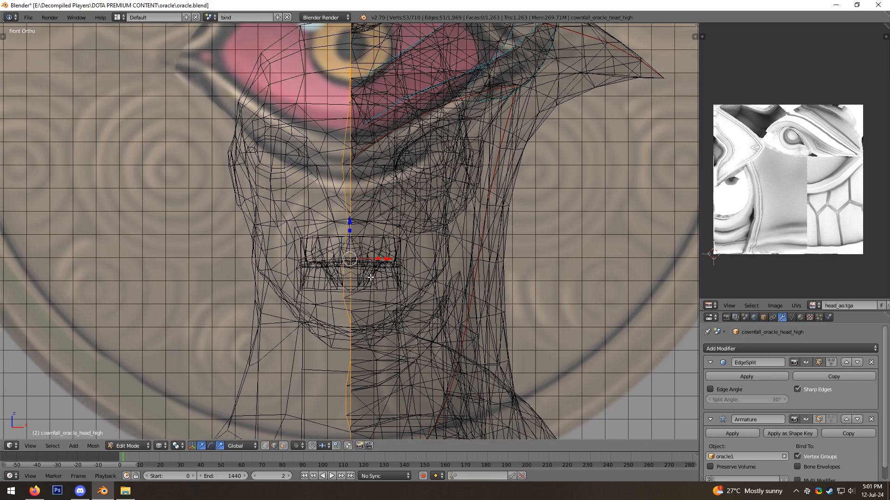
Step: Set the pivot point to 3D Cursor, reset the cursor to the scene centre, and scale the selected centre seam to flatten it along X
{"action": "scroll", "coordinate": [362, 111], "scroll_direction": "up", "scroll_amount": 8}
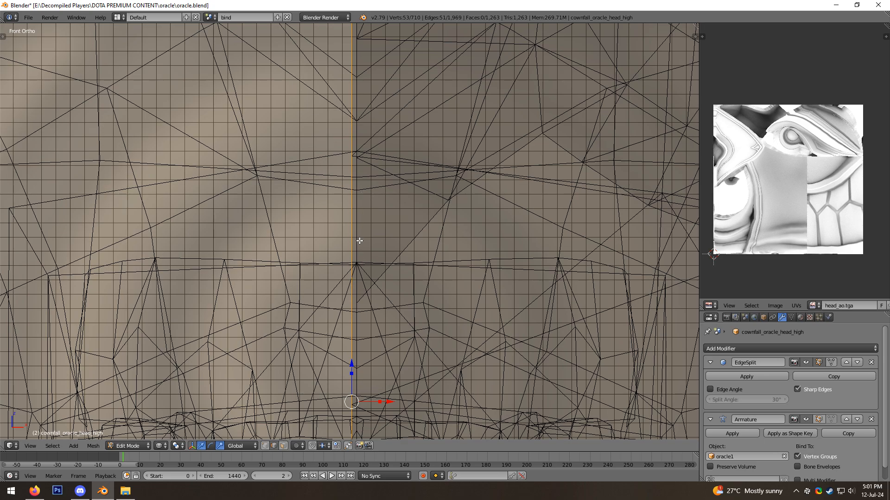
{"action": "scroll", "coordinate": [368, 252], "scroll_direction": "down", "scroll_amount": 4}
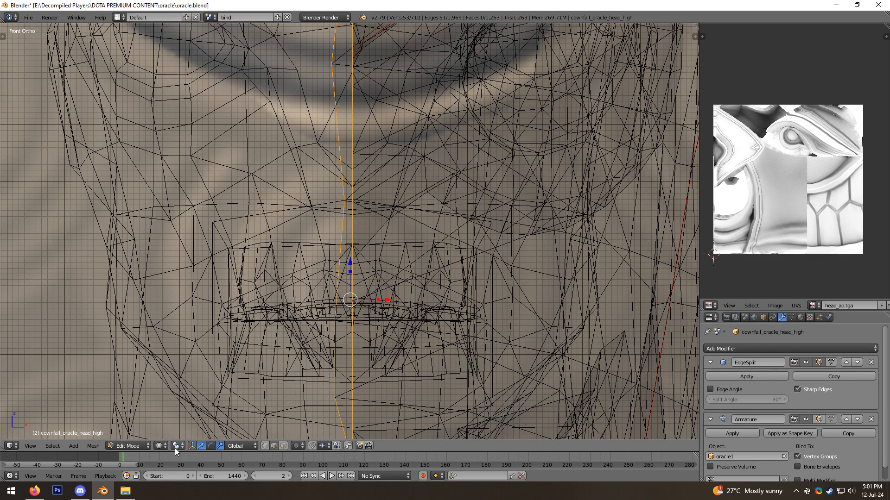
{"action": "left_click", "coordinate": [178, 445]}
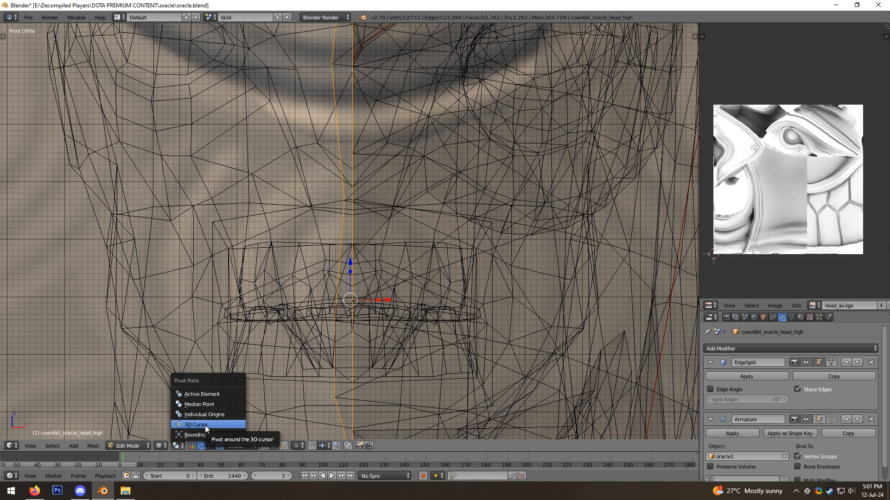
{"action": "left_click", "coordinate": [205, 426]}
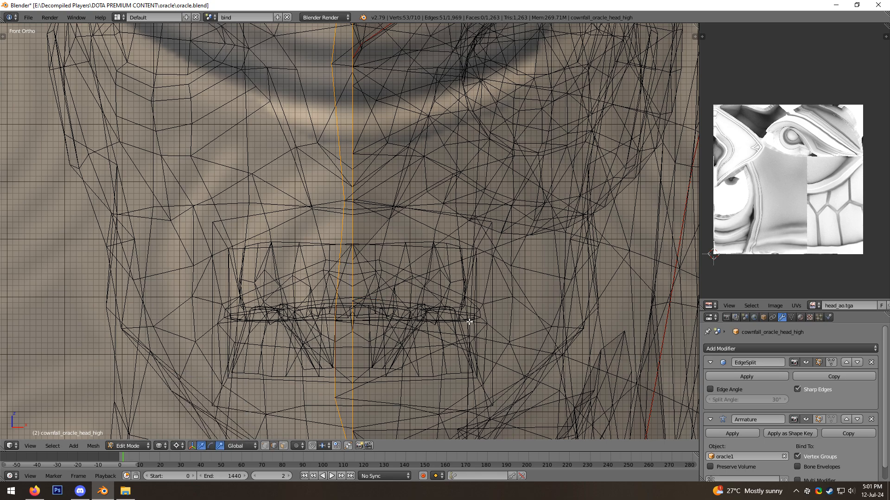
{"action": "key", "text": "shift+c"}
{"action": "middle_click_drag", "start_coordinate": [432, 220], "coordinate": [419, 354], "text": "shift"}
{"action": "middle_click_drag", "start_coordinate": [400, 294], "coordinate": [400, 272], "text": "shift"}
{"action": "scroll", "coordinate": [400, 272], "scroll_direction": "up", "scroll_amount": 8}
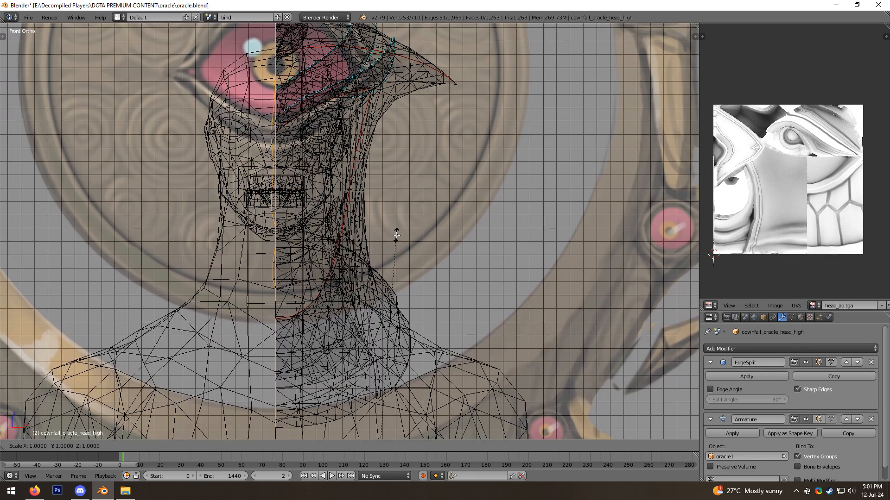
Step: Select the entire half helmet mesh in solid view and duplicate it in place
{"action": "mouse_move", "coordinate": [333, 266]}
{"action": "middle_mouse_down"}
{"action": "mouse_move", "coordinate": [379, 262]}
{"action": "mouse_move", "coordinate": [352, 233]}
{"action": "middle_mouse_up"}
{"action": "key", "text": "z"}
{"action": "key", "text": "a"}
{"action": "key", "text": "a"}
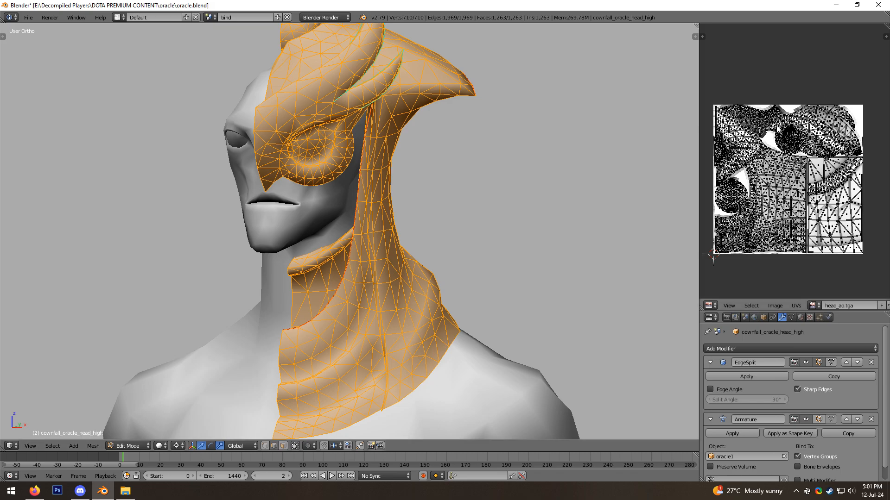
{"action": "middle_click_drag", "start_coordinate": [312, 220], "coordinate": [284, 227]}
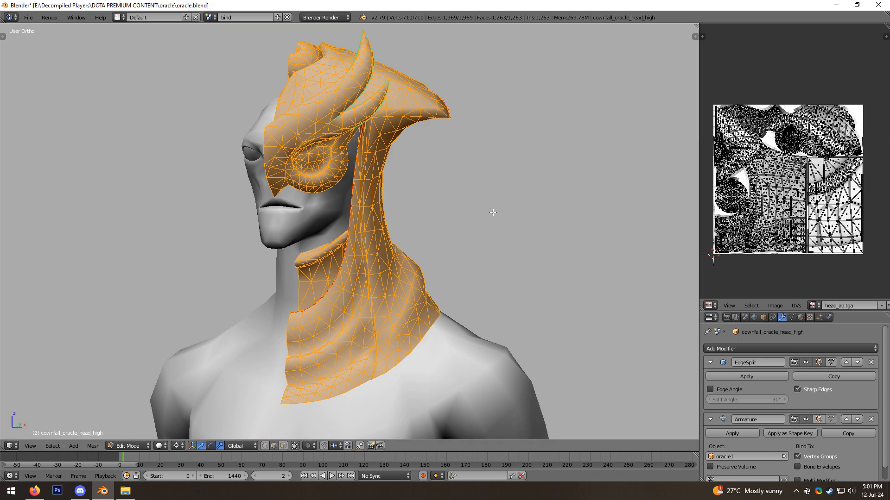
{"action": "middle_click_drag", "start_coordinate": [284, 208], "coordinate": [311, 211]}
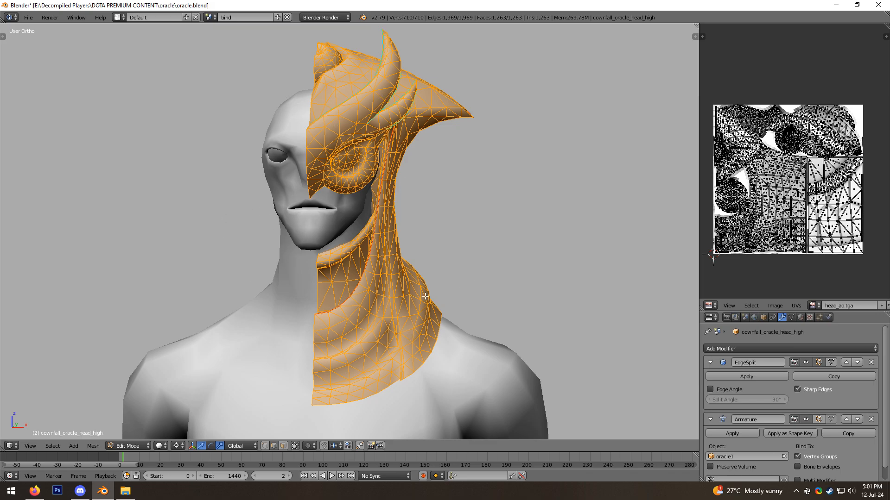
{"action": "middle_click_drag", "start_coordinate": [419, 305], "coordinate": [443, 250]}
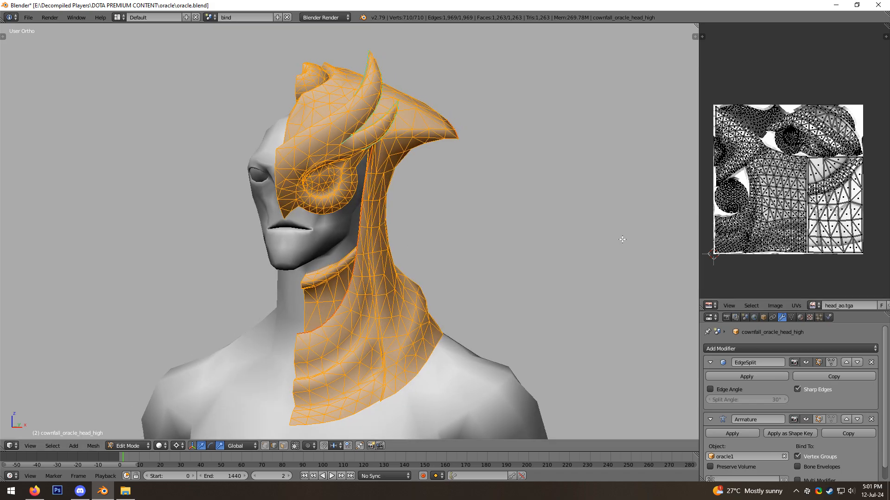
{"action": "middle_click_drag", "start_coordinate": [450, 234], "coordinate": [467, 209], "text": "shift"}
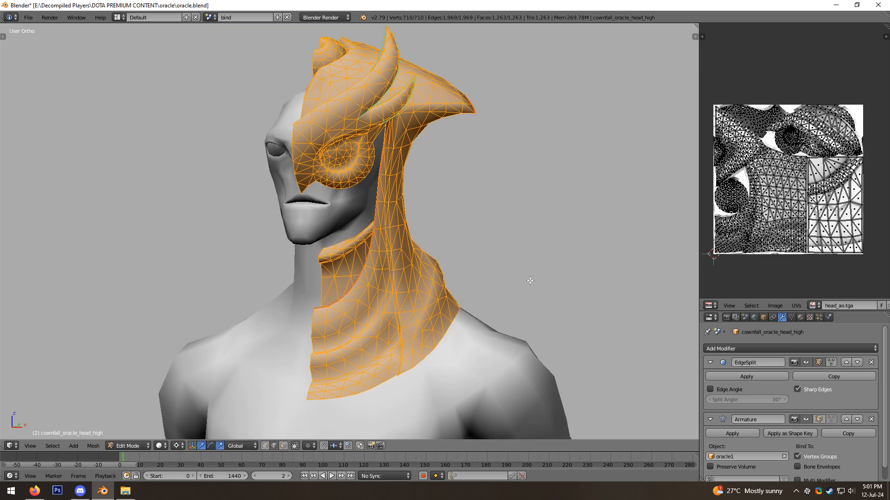
{"action": "key", "text": "shift+d"}
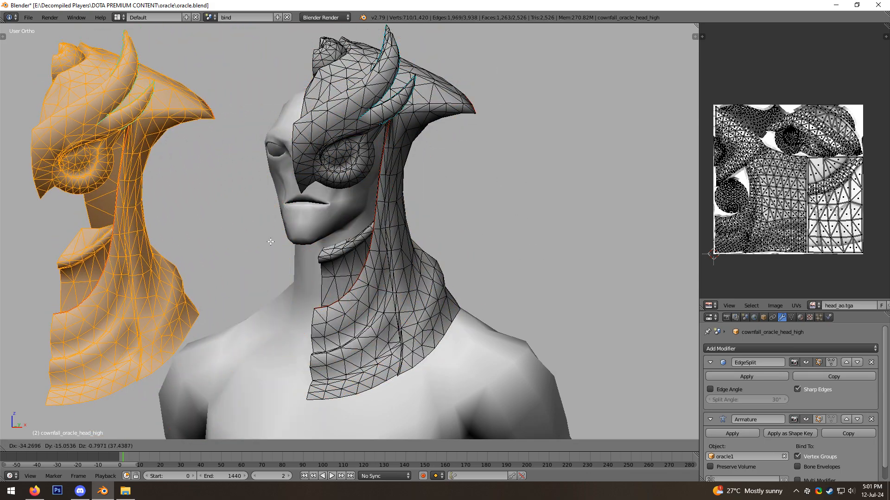
{"action": "key", "text": "Escape"}
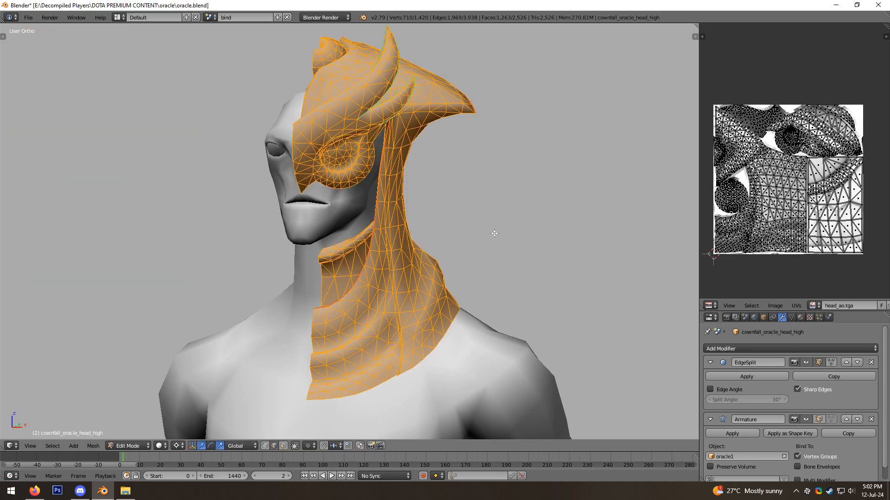
Step: Try to mirror the duplicated half with the Mirror command along the X axis
{"action": "key", "text": "ctrl+m"}
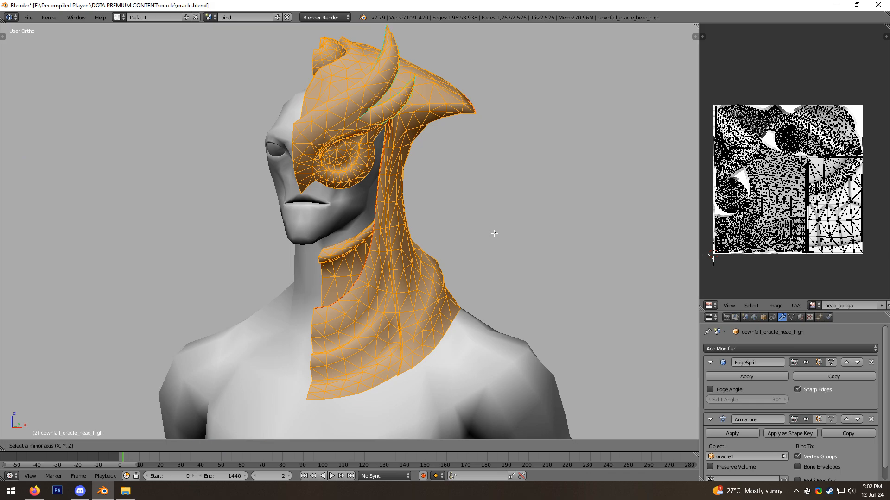
{"action": "key", "text": "x"}
{"action": "left_click", "coordinate": [495, 233]}
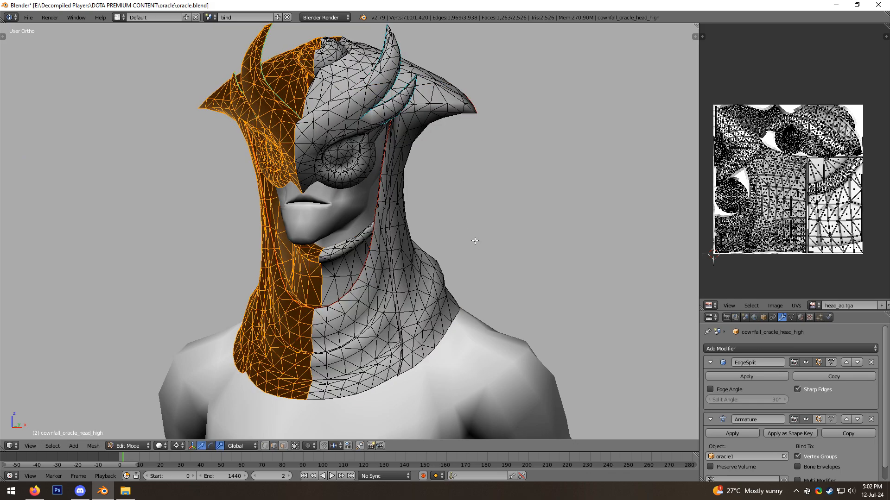
{"action": "middle_click_drag", "start_coordinate": [474, 240], "coordinate": [494, 238]}
{"action": "key", "text": "ctrl+z"}
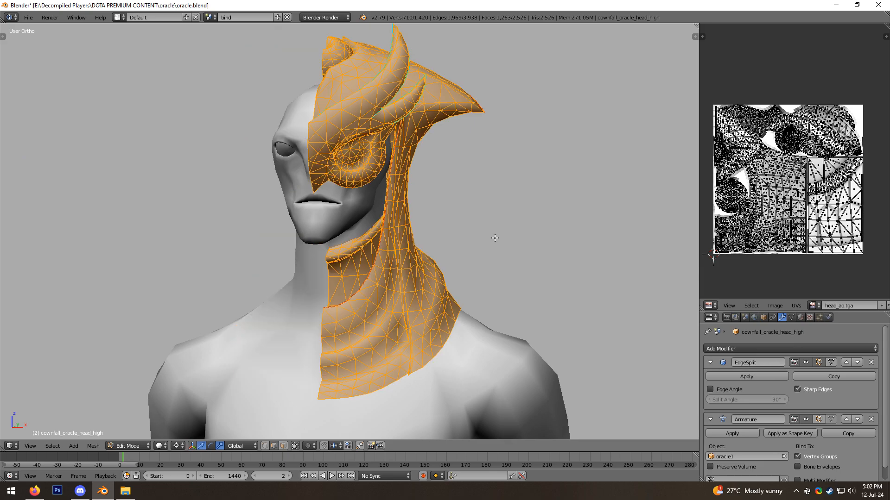
Step: Scale the duplicated half by -1 along X around the 3D cursor to form the opposite side
{"action": "type", "text": "s"}
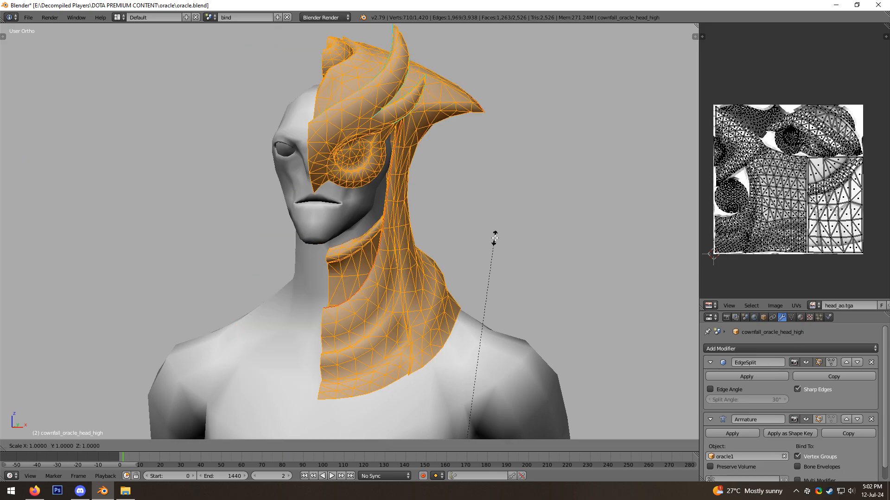
{"action": "type", "text": "x-1"}
{"action": "key", "text": "Return"}
{"action": "middle_click_drag", "start_coordinate": [494, 238], "coordinate": [503, 263]}
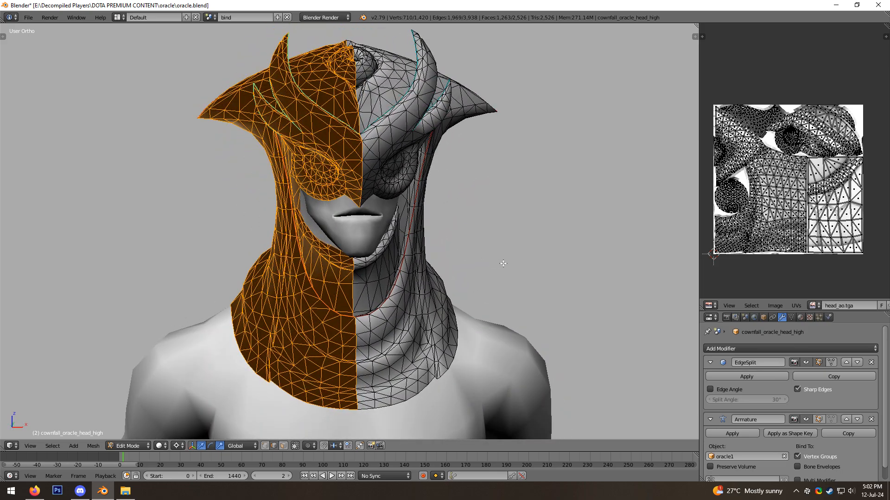
Step: Recalculate the mirrored half's normals to face outward and clear the selection
{"action": "key", "text": "ctrl+n"}
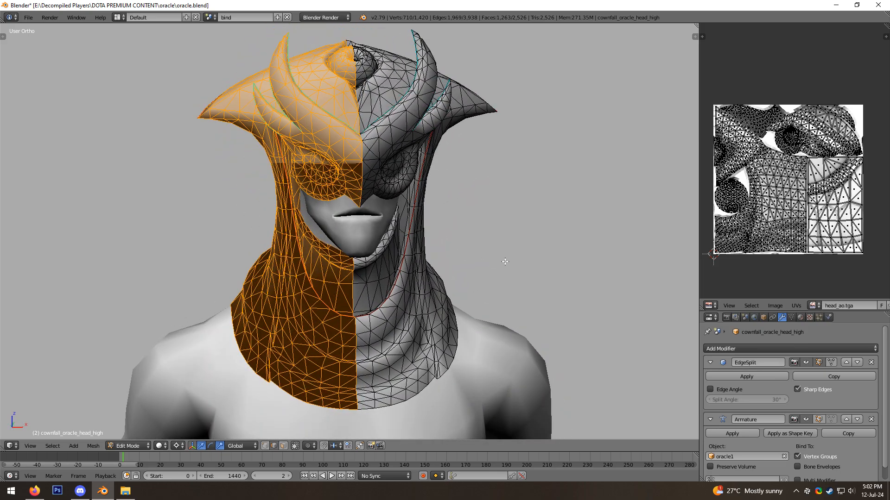
{"action": "key", "text": "ctrl+n"}
{"action": "middle_click_drag", "start_coordinate": [505, 258], "coordinate": [497, 243]}
{"action": "middle_click_drag", "start_coordinate": [500, 199], "coordinate": [484, 202]}
{"action": "middle_click_drag", "start_coordinate": [484, 203], "coordinate": [475, 230], "text": "shift"}
{"action": "key", "text": "a"}
{"action": "key", "text": "a"}
{"action": "key", "text": "a"}
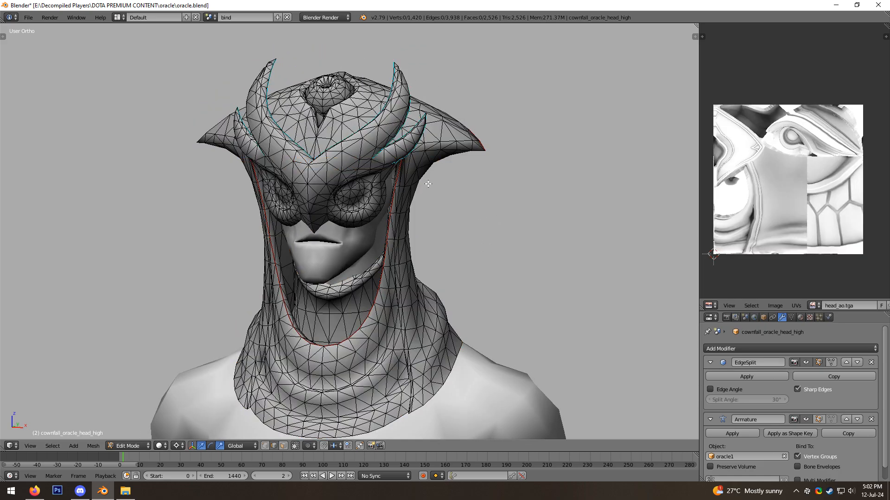
Step: Select the linked geometry of the mirrored half, enlarge the UV editor and select all of its UVs
{"action": "key", "text": "l"}
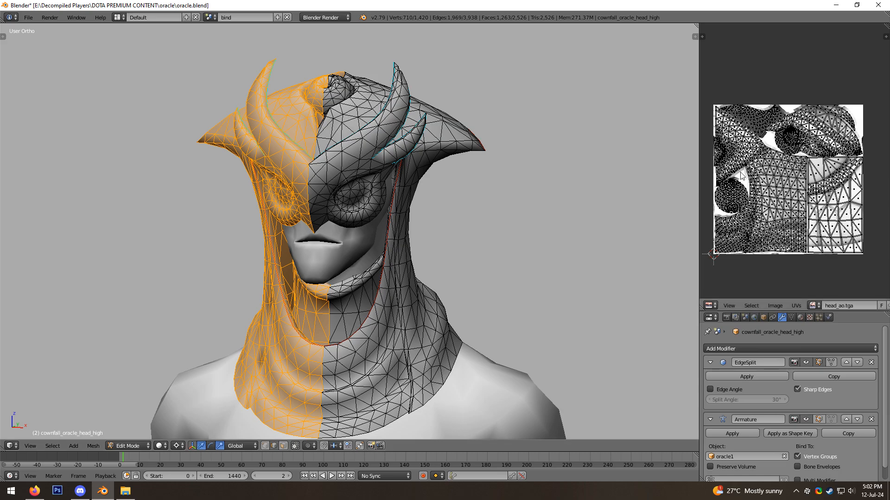
{"action": "left_click_drag", "start_coordinate": [699, 211], "coordinate": [426, 212]}
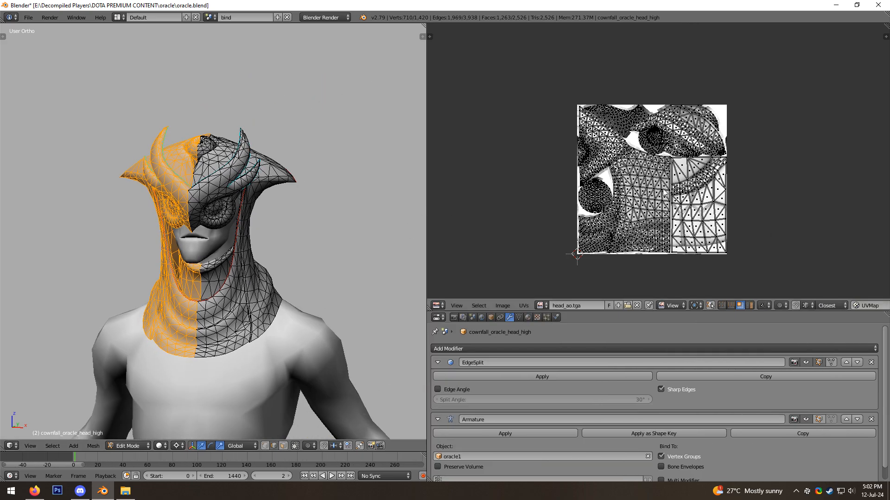
{"action": "scroll", "coordinate": [645, 250], "scroll_direction": "up", "scroll_amount": 1}
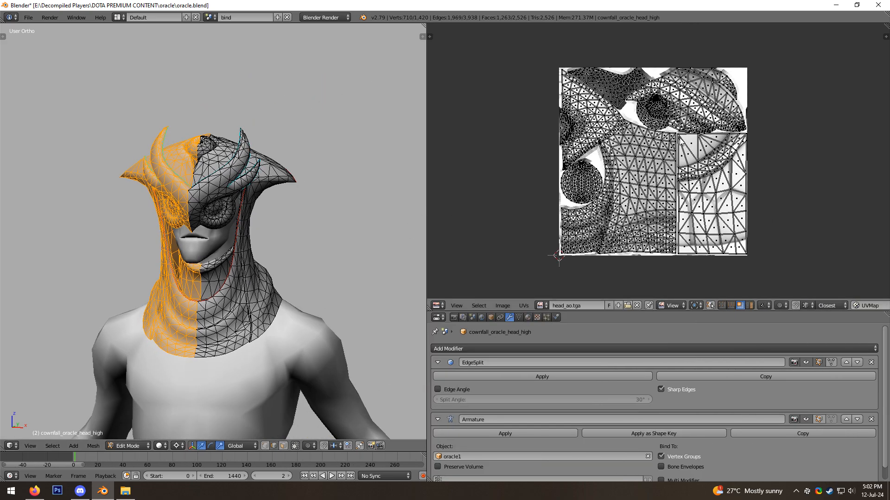
{"action": "key", "text": "a"}
{"action": "scroll", "coordinate": [657, 159], "scroll_direction": "up", "scroll_amount": 1}
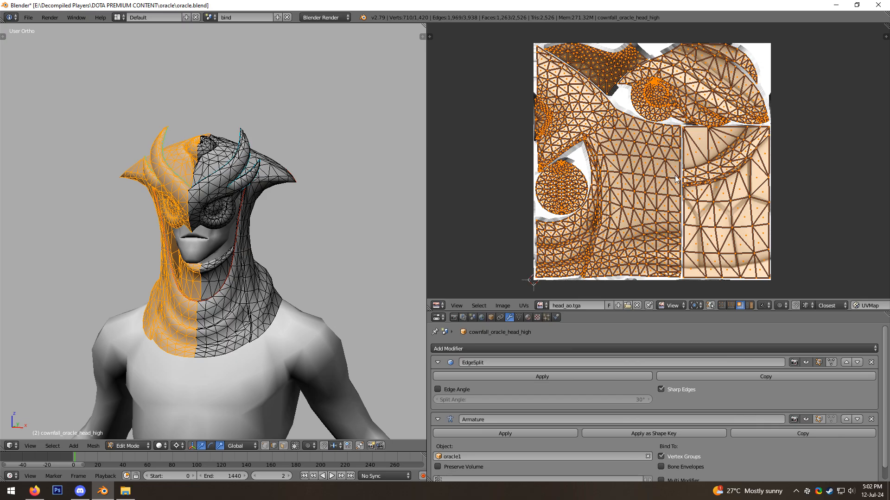
Step: Try to move the mirrored half's UVs without snapping while the 3D view shows textured shading
{"action": "key", "text": "g"}
{"action": "left_click", "coordinate": [647, 182]}
{"action": "key", "text": "alt+z"}
{"action": "key", "text": "g"}
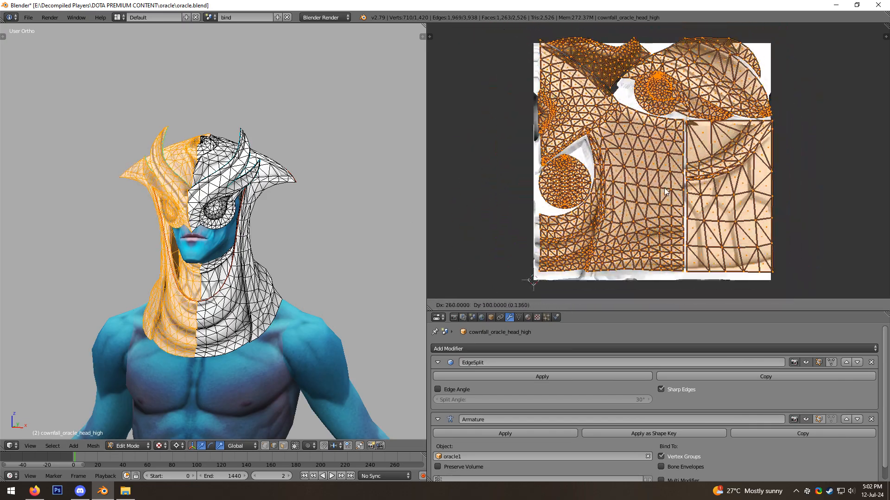
{"action": "left_click", "coordinate": [650, 181]}
{"action": "key", "text": "ctrl+z"}
{"action": "key", "text": "ctrl+z"}
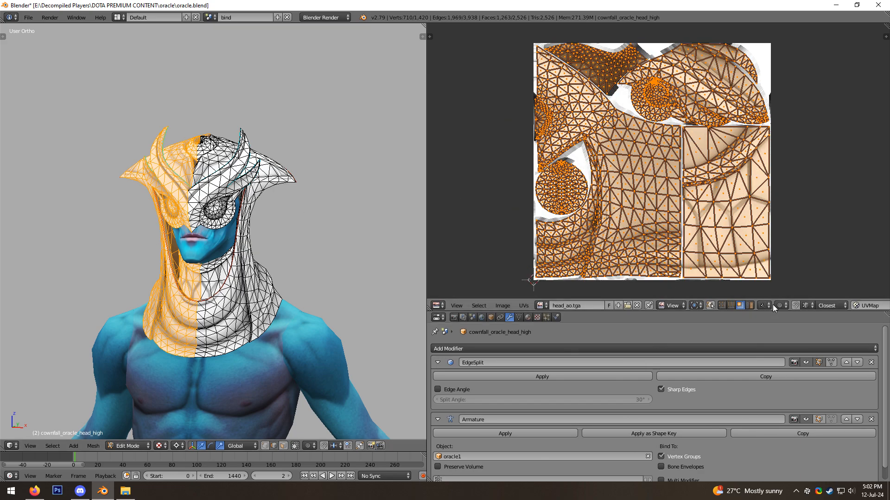
Step: Set the UV snap element to Increment and move the mirrored half's UVs one full texture width along positive U
{"action": "left_click", "coordinate": [808, 308]}
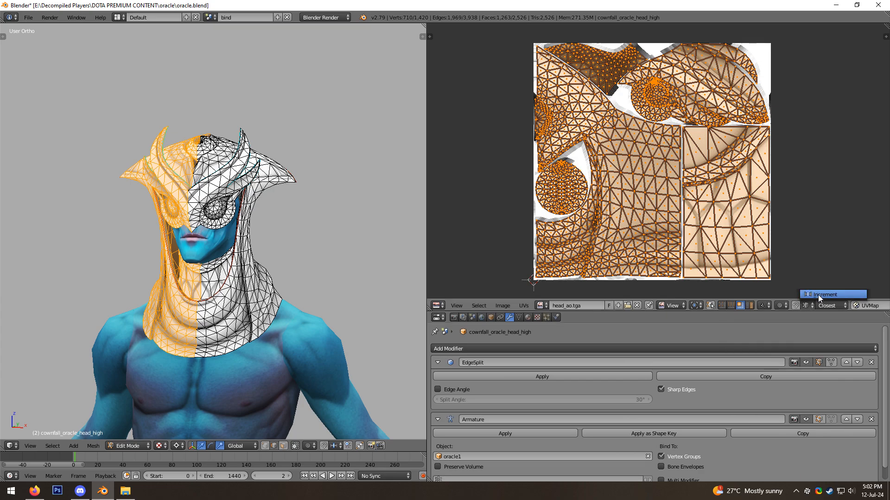
{"action": "left_click", "coordinate": [820, 295]}
{"action": "middle_click_drag", "start_coordinate": [645, 206], "coordinate": [601, 222]}
{"action": "scroll", "coordinate": [601, 222], "scroll_direction": "down", "scroll_amount": 1}
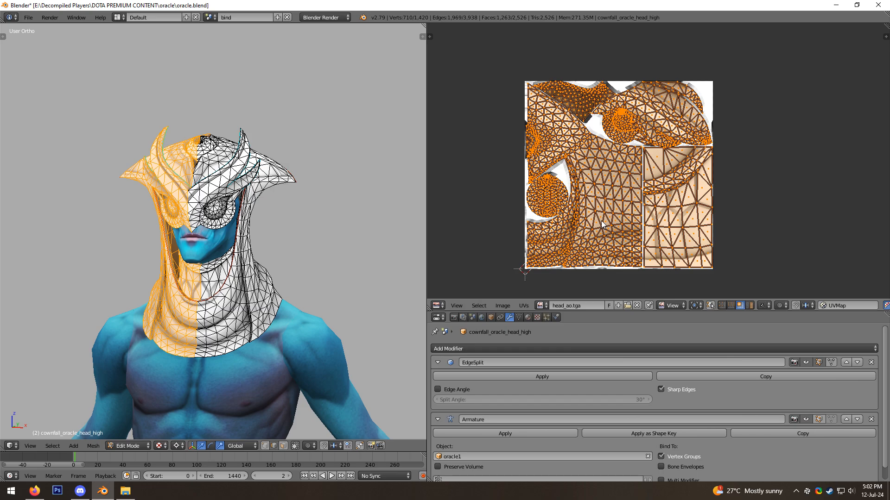
{"action": "key", "text": "g"}
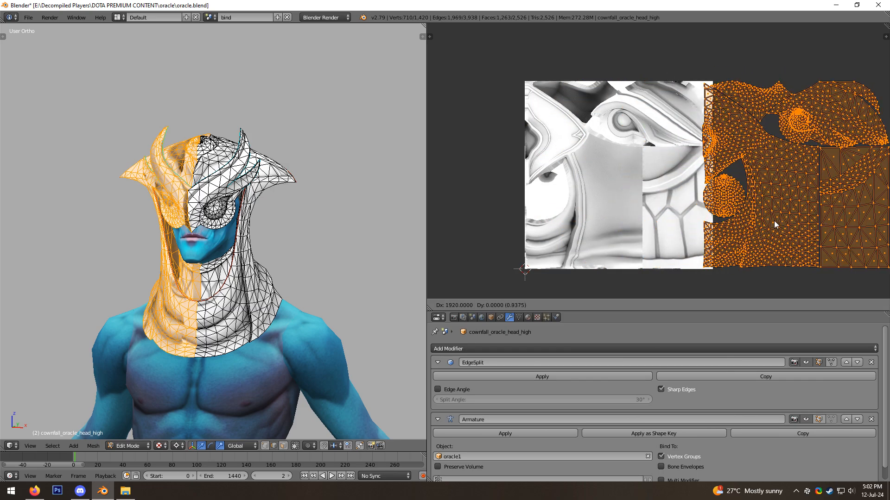
{"action": "left_click", "coordinate": [786, 224]}
{"action": "middle_click_drag", "start_coordinate": [731, 228], "coordinate": [674, 216]}
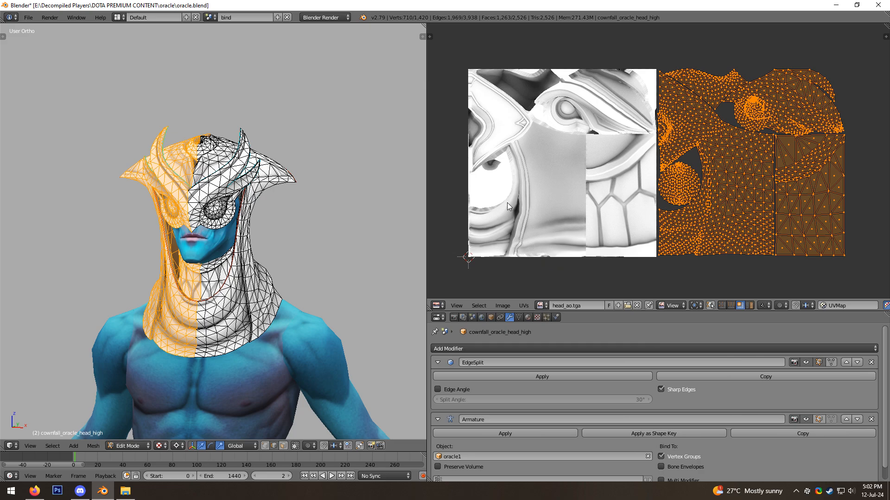
Step: Enlarge the 3D view and examine how the texture runs across both helmet halves and the centre seam
{"action": "key", "text": "Tab"}
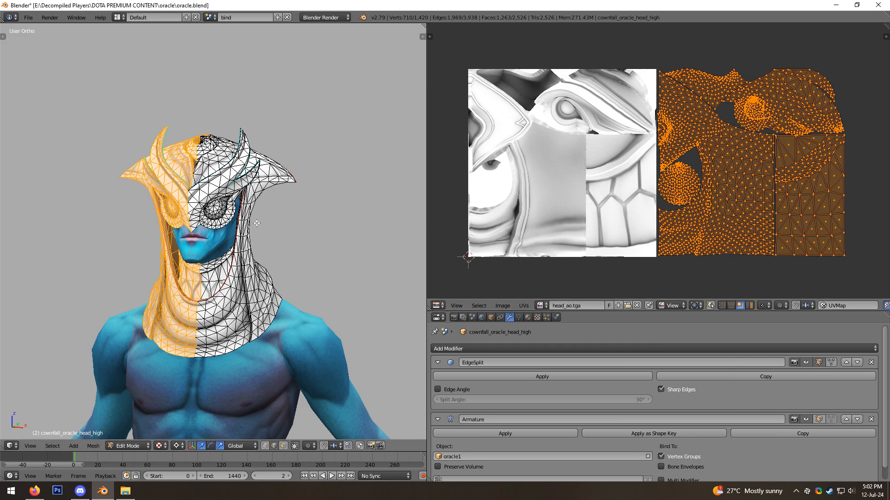
{"action": "scroll", "coordinate": [243, 204], "scroll_direction": "up", "scroll_amount": 5}
{"action": "middle_click_drag", "start_coordinate": [244, 204], "coordinate": [263, 211]}
{"action": "key", "text": "Tab"}
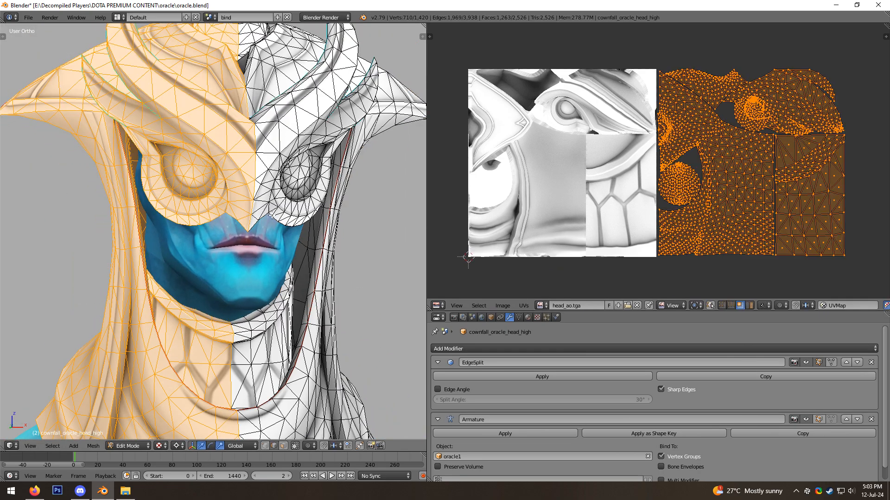
{"action": "left_click_drag", "start_coordinate": [426, 223], "coordinate": [589, 223]}
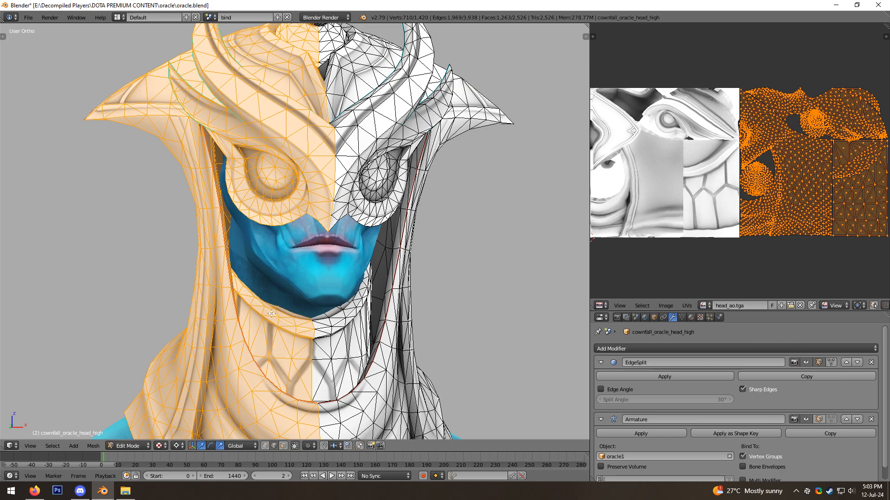
{"action": "middle_click_drag", "start_coordinate": [426, 217], "coordinate": [410, 217]}
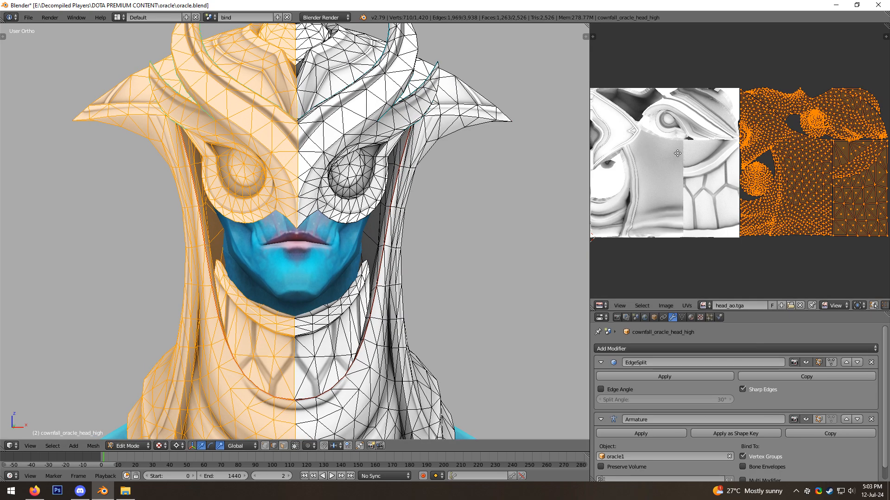
{"action": "middle_click_drag", "start_coordinate": [665, 158], "coordinate": [749, 152], "text": "shift"}
{"action": "scroll", "coordinate": [748, 152], "scroll_direction": "up", "scroll_amount": 2}
{"action": "mouse_move", "coordinate": [445, 194]}
{"action": "middle_mouse_down"}
{"action": "mouse_move", "coordinate": [351, 205]}
{"action": "mouse_move", "coordinate": [341, 225]}
{"action": "middle_mouse_up"}
Step: Examine the helmet's centre seam in solid shading, in both Object Mode and Edit Mode
{"action": "key", "text": "z"}
{"action": "key", "text": "z"}
{"action": "key", "text": "Tab"}
{"action": "middle_click_drag", "start_coordinate": [266, 222], "coordinate": [329, 199]}
{"action": "scroll", "coordinate": [349, 127], "scroll_direction": "up", "scroll_amount": 1}
{"action": "middle_click_drag", "start_coordinate": [328, 286], "coordinate": [302, 304]}
{"action": "key", "text": "Tab"}
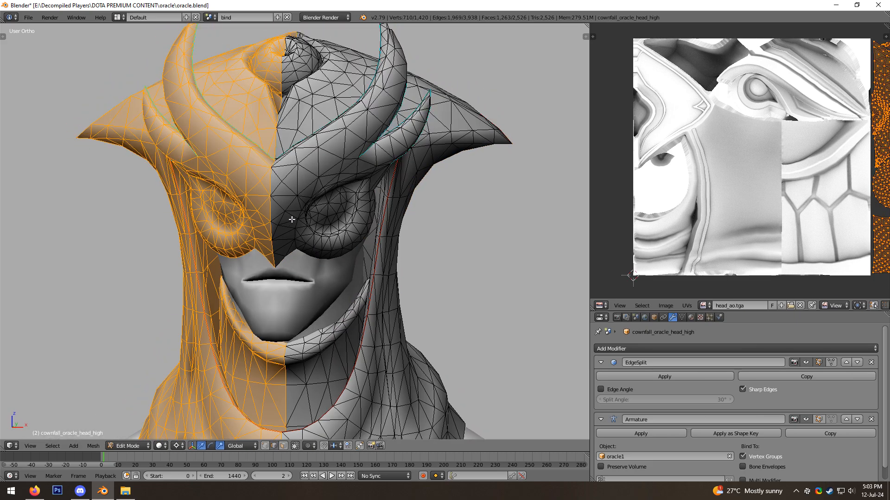
Step: Check whether the helmet halves are joined by trial-moving a centre seam edge between the eyes and cancelling the move
{"action": "scroll", "coordinate": [278, 209], "scroll_direction": "up", "scroll_amount": 3}
{"action": "right_click", "coordinate": [250, 196]}
{"action": "key", "text": "g"}
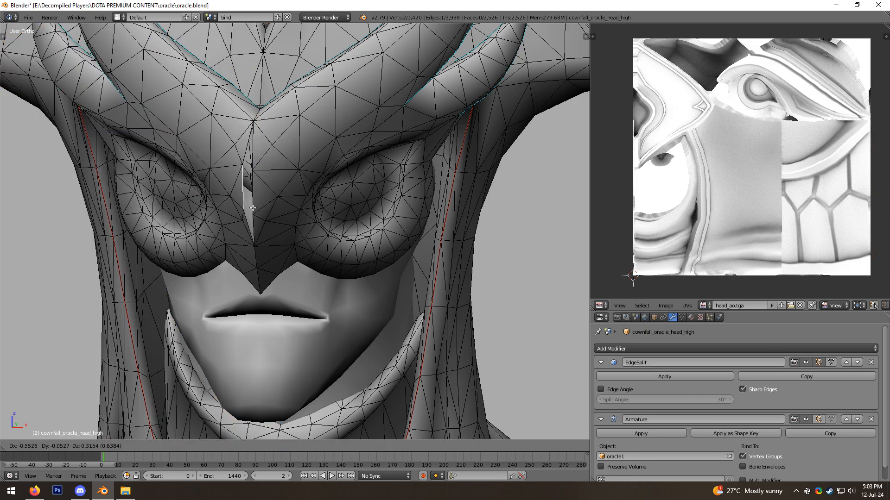
{"action": "key", "text": "Escape"}
{"action": "scroll", "coordinate": [283, 217], "scroll_direction": "down", "scroll_amount": 3}
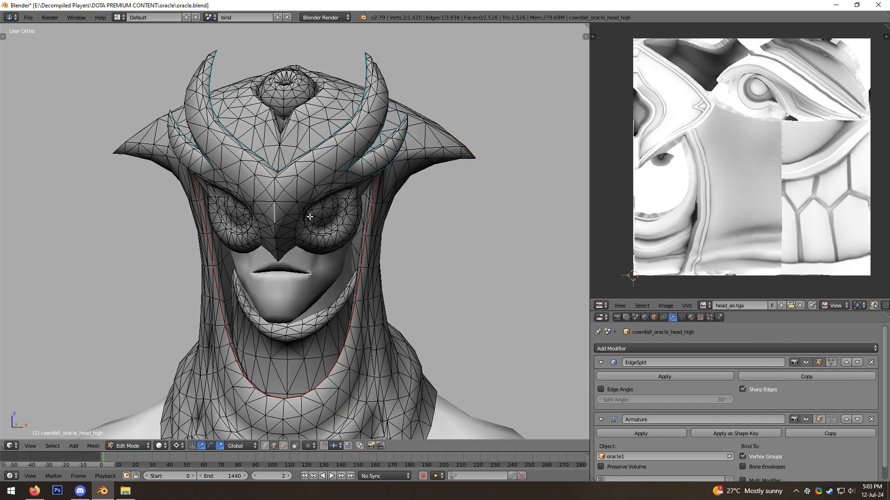
Step: Select the whole helmet mesh, merge its duplicate vertices with Remove Doubles and compare it in Object and Edit Mode
{"action": "key", "text": "a"}
{"action": "key", "text": "w"}
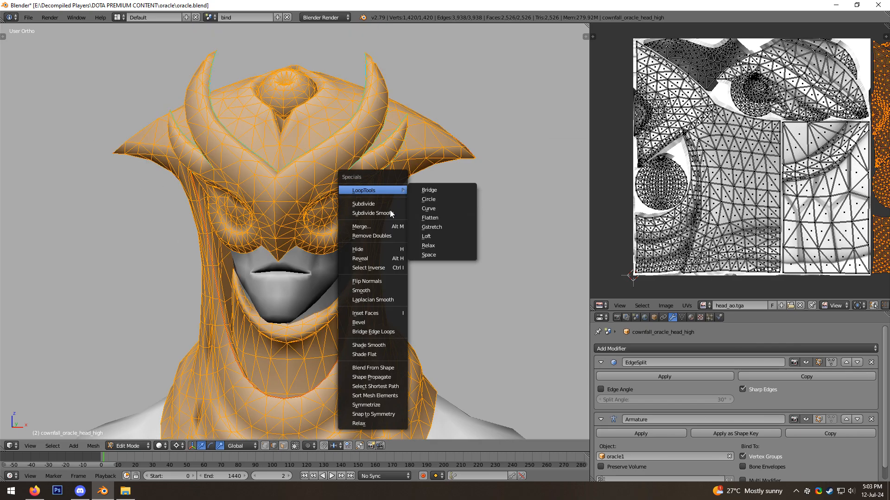
{"action": "left_click", "coordinate": [372, 235]}
{"action": "middle_click_drag", "start_coordinate": [375, 236], "coordinate": [516, 295]}
{"action": "key", "text": "Tab"}
{"action": "key", "text": "Tab"}
{"action": "key", "text": "Tab"}
{"action": "key", "text": "Tab"}
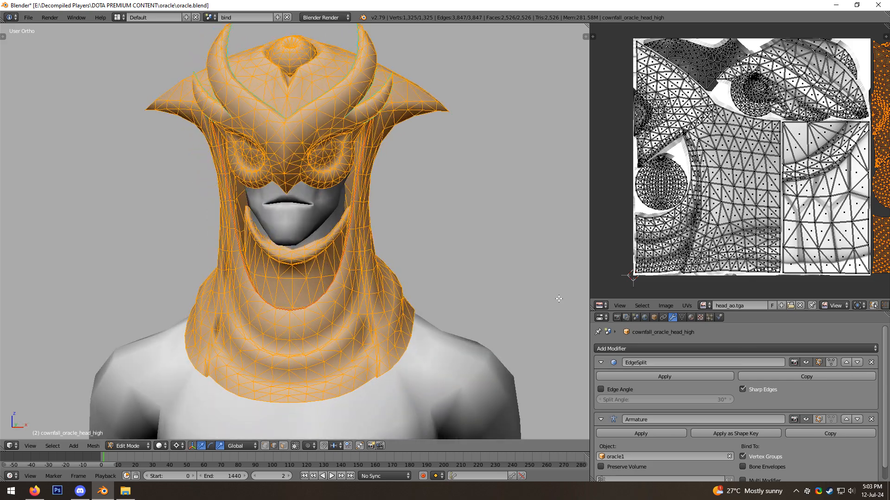
Step: Enlarge the Properties editor and the 3D view, deselect the helmet mesh and return to Object Mode
{"action": "left_click_drag", "start_coordinate": [699, 311], "coordinate": [698, 279]}
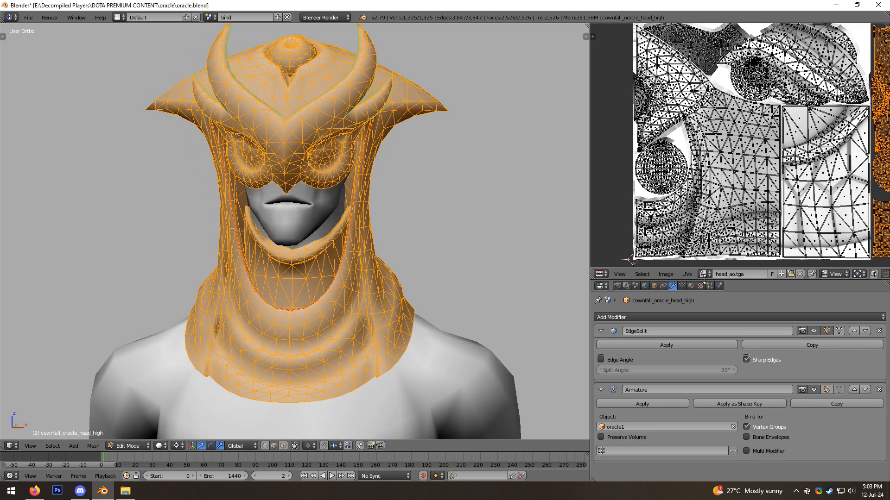
{"action": "middle_click_drag", "start_coordinate": [446, 249], "coordinate": [401, 246]}
{"action": "left_click_drag", "start_coordinate": [589, 230], "coordinate": [653, 231]}
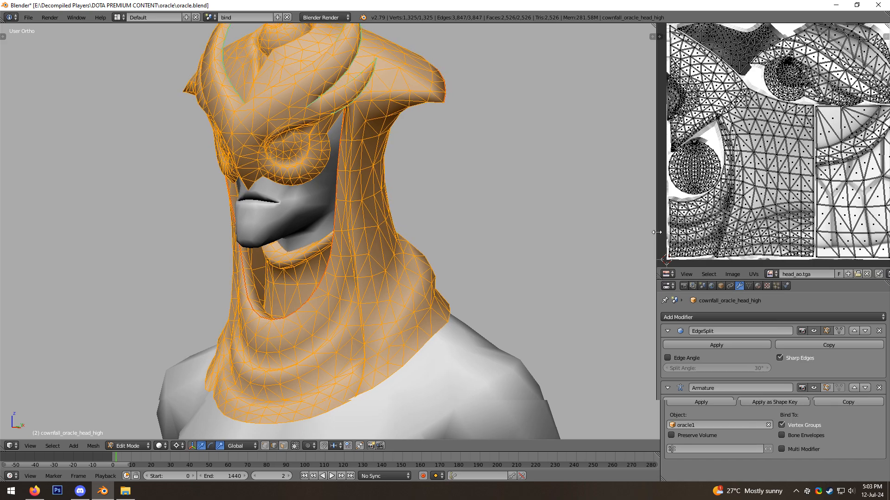
{"action": "scroll", "coordinate": [420, 242], "scroll_direction": "down", "scroll_amount": 2}
{"action": "key", "text": "a"}
{"action": "middle_click_drag", "start_coordinate": [417, 242], "coordinate": [402, 262]}
{"action": "key", "text": "Tab"}
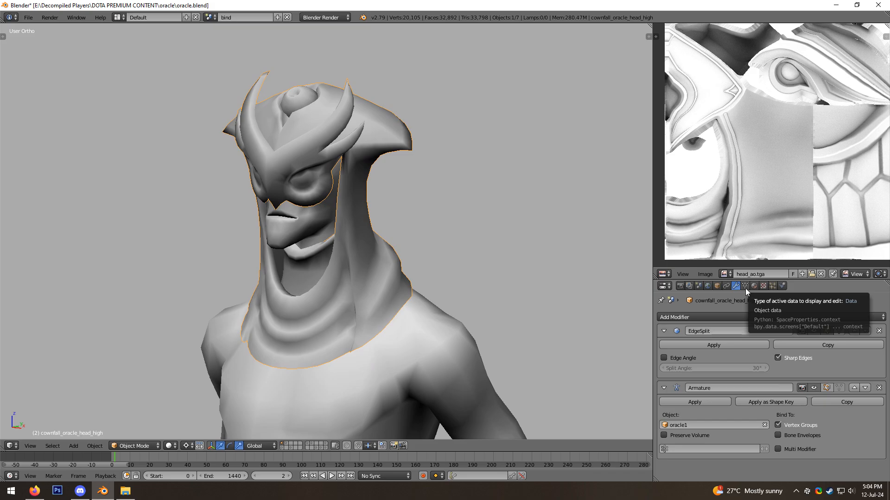
Step: Show the helmet's mesh data settings and toggle Auto Smooth on and off to compare the shading
{"action": "left_click", "coordinate": [745, 287]}
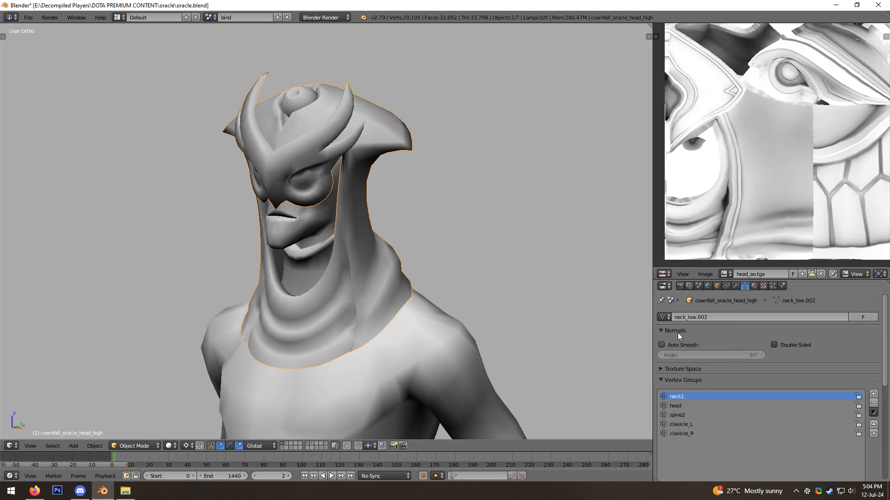
{"action": "left_click", "coordinate": [666, 346]}
{"action": "left_click", "coordinate": [666, 346]}
{"action": "left_click", "coordinate": [666, 346]}
{"action": "left_click", "coordinate": [666, 346]}
{"action": "middle_click_drag", "start_coordinate": [353, 266], "coordinate": [579, 297]}
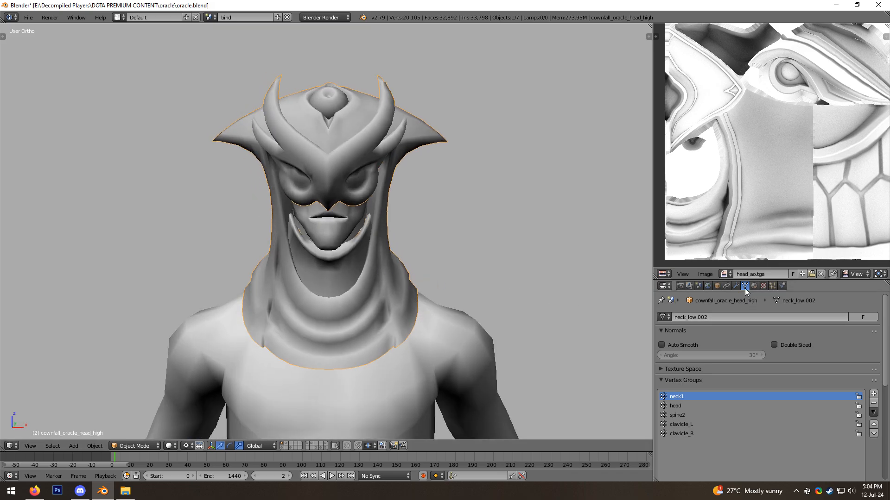
Step: Show the render settings and examine the merged helmet from the side and front in Object and Edit Mode
{"action": "left_click", "coordinate": [680, 286]}
{"action": "middle_click_drag", "start_coordinate": [343, 249], "coordinate": [426, 259]}
{"action": "key", "text": "Tab"}
{"action": "key", "text": "a"}
{"action": "key", "text": "Tab"}
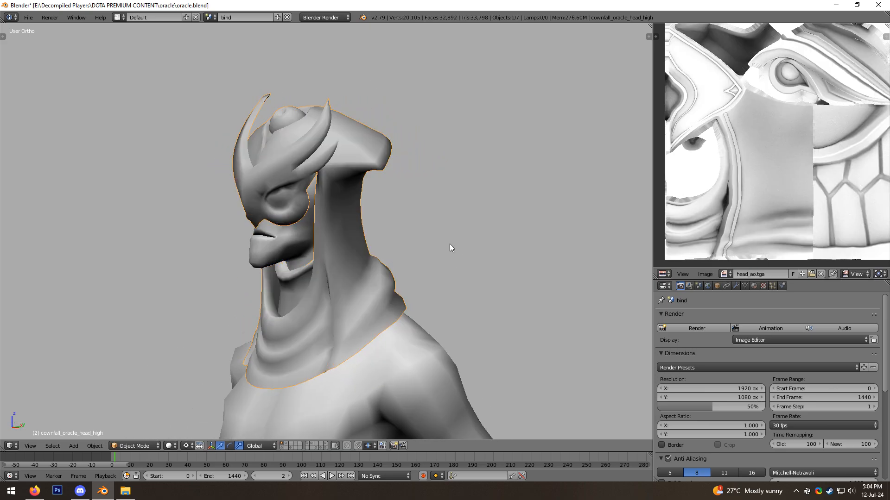
{"action": "middle_click_drag", "start_coordinate": [391, 167], "coordinate": [424, 174]}
{"action": "key", "text": "Tab"}
{"action": "key", "text": "a"}
{"action": "key", "text": "Tab"}
Step: Open the OBJ export in the oracle head folder, review the export options and cancel without exporting
{"action": "left_click", "coordinate": [28, 17]}
{"action": "left_click", "coordinate": [28, 17]}
{"action": "left_click", "coordinate": [29, 17]}
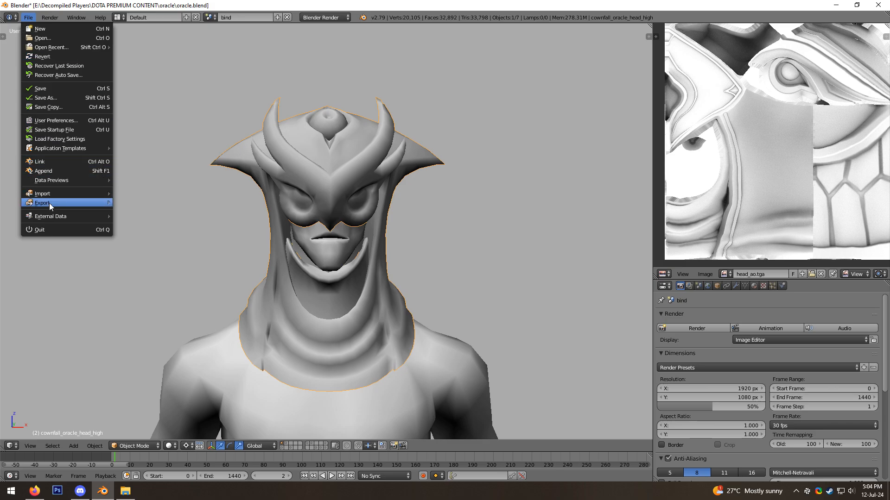
{"action": "mouse_move", "coordinate": [49, 203]}
{"action": "left_click", "coordinate": [165, 259]}
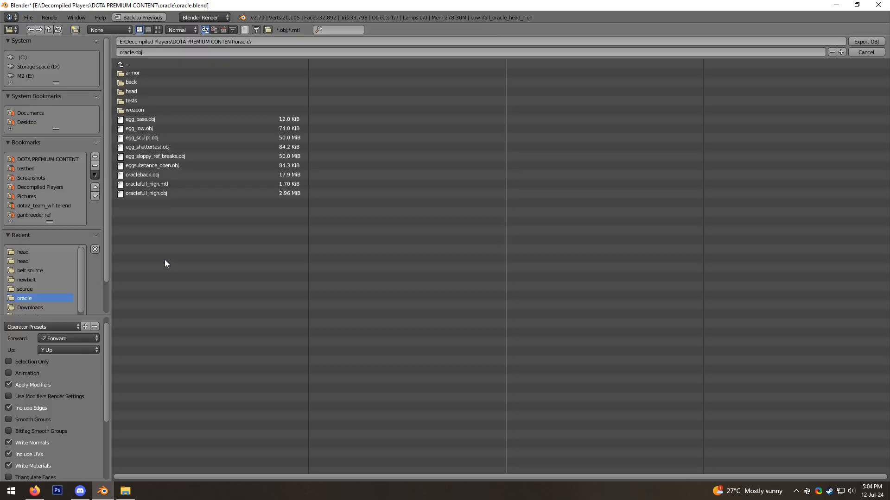
{"action": "left_click", "coordinate": [143, 92]}
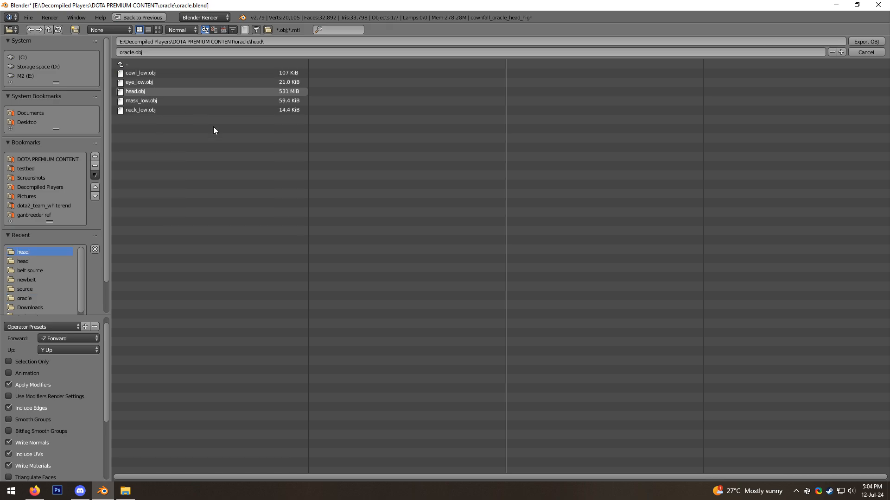
{"action": "scroll", "coordinate": [46, 371], "scroll_direction": "down", "scroll_amount": 4}
{"action": "scroll", "coordinate": [51, 380], "scroll_direction": "up", "scroll_amount": 2}
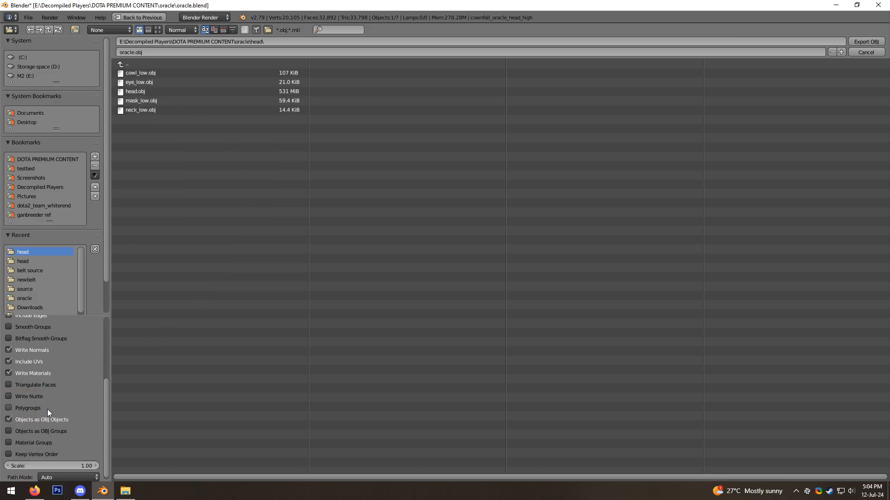
{"action": "scroll", "coordinate": [66, 380], "scroll_direction": "up", "scroll_amount": 4}
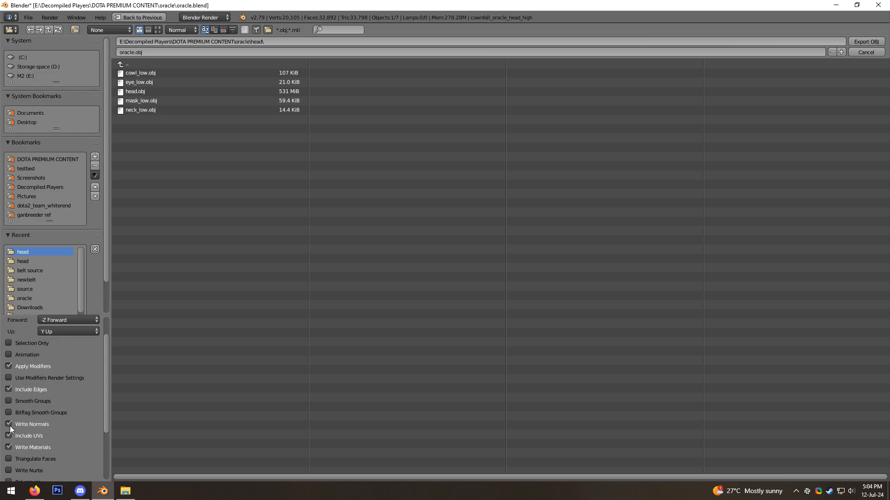
{"action": "left_click", "coordinate": [866, 52]}
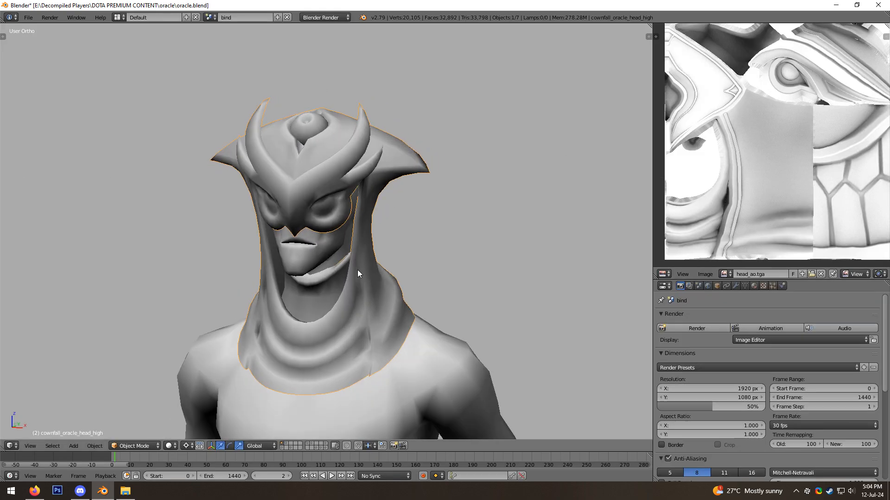
Step: Examine the helmet from the front and back, comparing solid and textured shading
{"action": "middle_click_drag", "start_coordinate": [361, 260], "coordinate": [407, 247]}
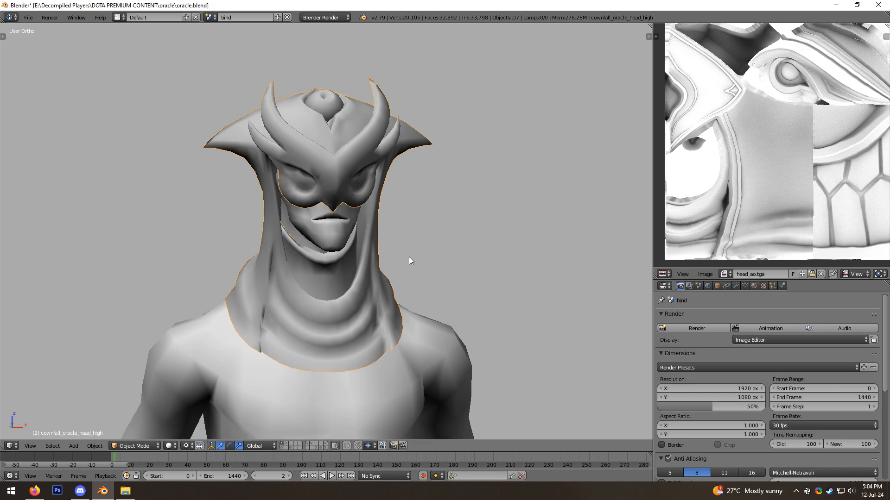
{"action": "key", "text": "n"}
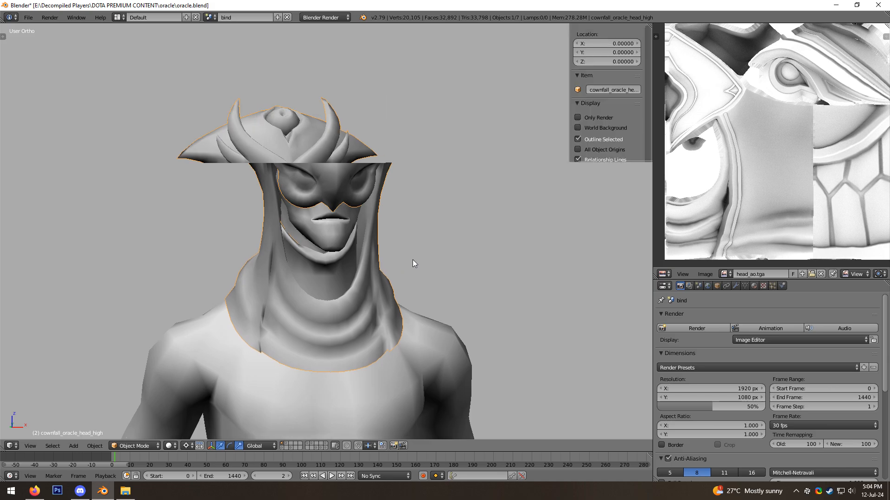
{"action": "key", "text": "n"}
{"action": "key", "text": "alt+z"}
{"action": "middle_click_drag", "start_coordinate": [390, 253], "coordinate": [379, 181]}
{"action": "mouse_move", "coordinate": [457, 191]}
{"action": "middle_mouse_down"}
{"action": "mouse_move", "coordinate": [282, 194]}
{"action": "mouse_move", "coordinate": [436, 193]}
{"action": "mouse_move", "coordinate": [398, 205]}
{"action": "mouse_move", "coordinate": [503, 213]}
{"action": "mouse_move", "coordinate": [393, 214]}
{"action": "mouse_move", "coordinate": [421, 217]}
{"action": "mouse_move", "coordinate": [393, 219]}
{"action": "mouse_move", "coordinate": [402, 243]}
{"action": "mouse_move", "coordinate": [387, 257]}
{"action": "mouse_move", "coordinate": [460, 280]}
{"action": "mouse_move", "coordinate": [402, 277]}
{"action": "mouse_move", "coordinate": [426, 268]}
{"action": "mouse_move", "coordinate": [483, 286]}
{"action": "middle_mouse_up"}
{"action": "key", "text": "alt+z"}
{"action": "key", "text": "Tab"}
{"action": "key", "text": "Tab"}
{"action": "key", "text": "alt+z"}
{"action": "scroll", "coordinate": [444, 206], "scroll_direction": "up", "scroll_amount": 2}
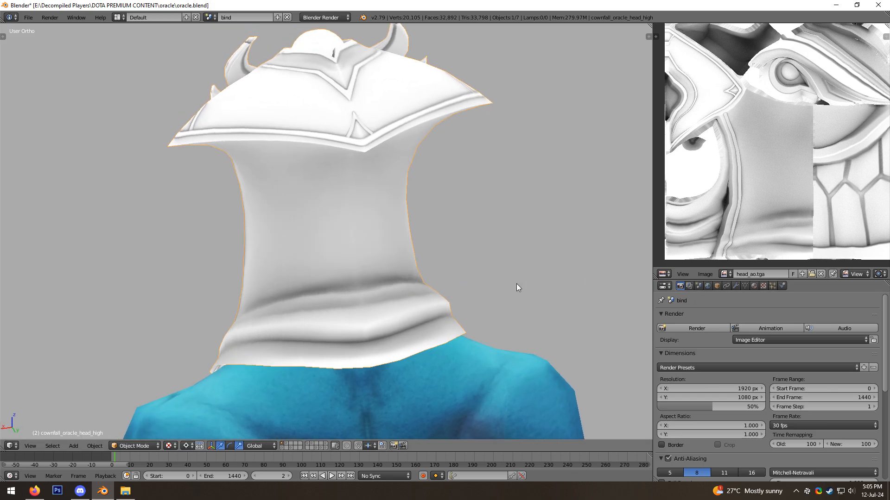
Step: Review the helmet's EdgeSplit and Armature modifiers and the available modifiers, and inspect the textured helmet from the front
{"action": "left_click", "coordinate": [726, 286]}
{"action": "left_click", "coordinate": [735, 286]}
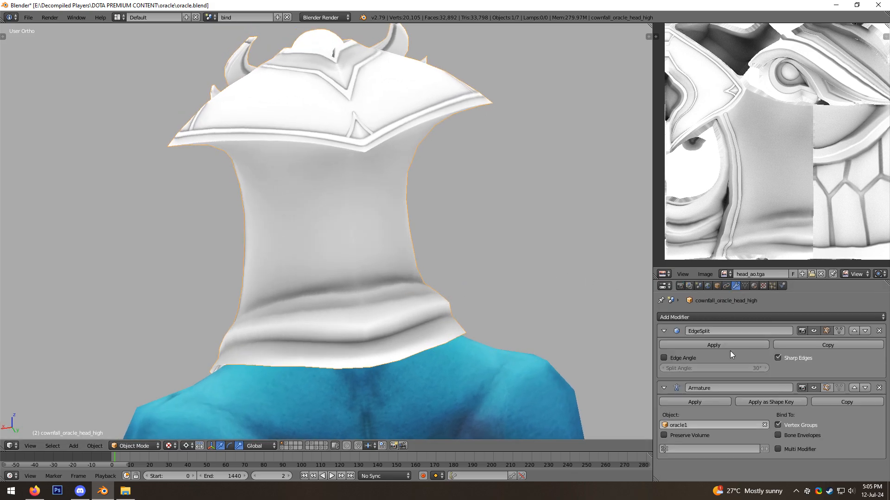
{"action": "middle_click_drag", "start_coordinate": [300, 303], "coordinate": [454, 294]}
{"action": "middle_click_drag", "start_coordinate": [365, 300], "coordinate": [415, 280]}
{"action": "middle_click_drag", "start_coordinate": [558, 335], "coordinate": [487, 325]}
{"action": "left_click", "coordinate": [722, 319]}
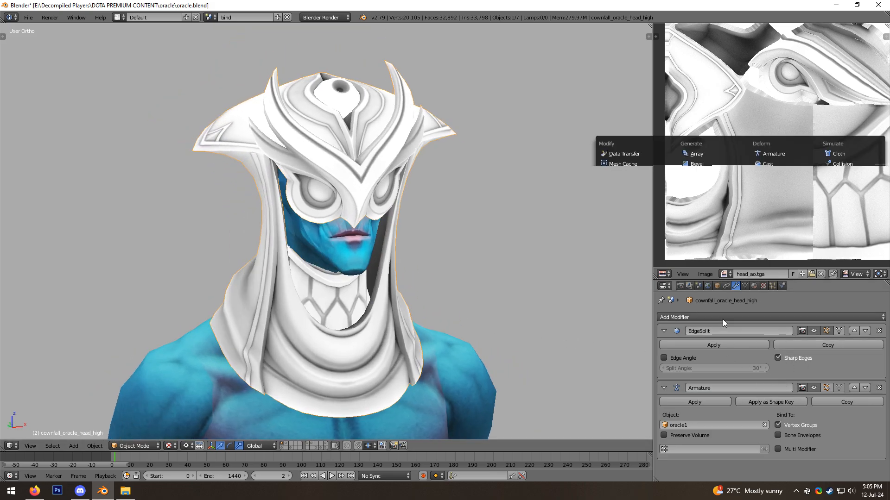
{"action": "middle_click_drag", "start_coordinate": [436, 283], "coordinate": [415, 283]}
Step: Inspect the helmet and base body in wireframe, return to solid shading and clear the selection in Object Mode
{"action": "key", "text": "Tab"}
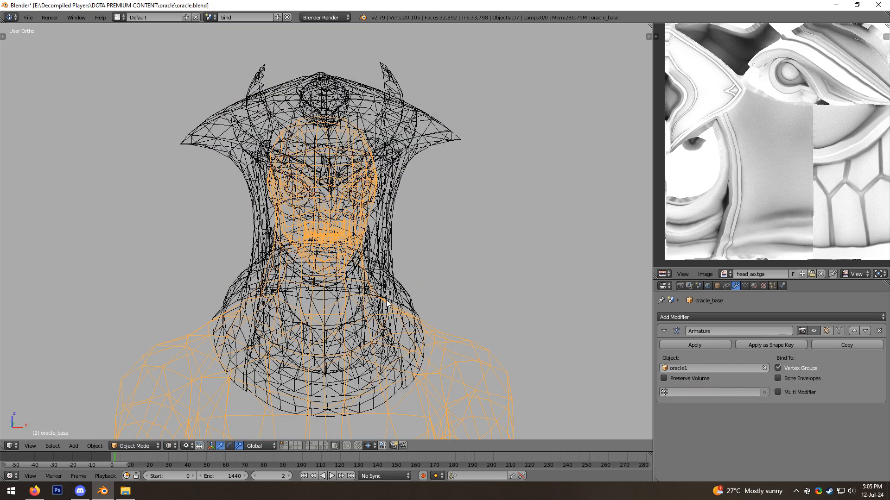
{"action": "key", "text": "a"}
{"action": "key", "text": "a"}
{"action": "key", "text": "a"}
{"action": "middle_click_drag", "start_coordinate": [437, 277], "coordinate": [526, 244]}
{"action": "key", "text": "a"}
{"action": "key", "text": "Tab"}
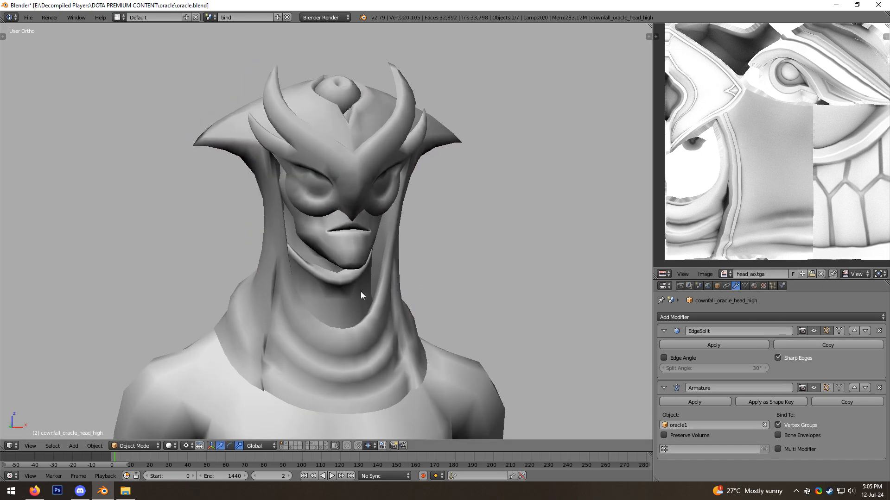
{"action": "middle_click_drag", "start_coordinate": [385, 276], "coordinate": [368, 274]}
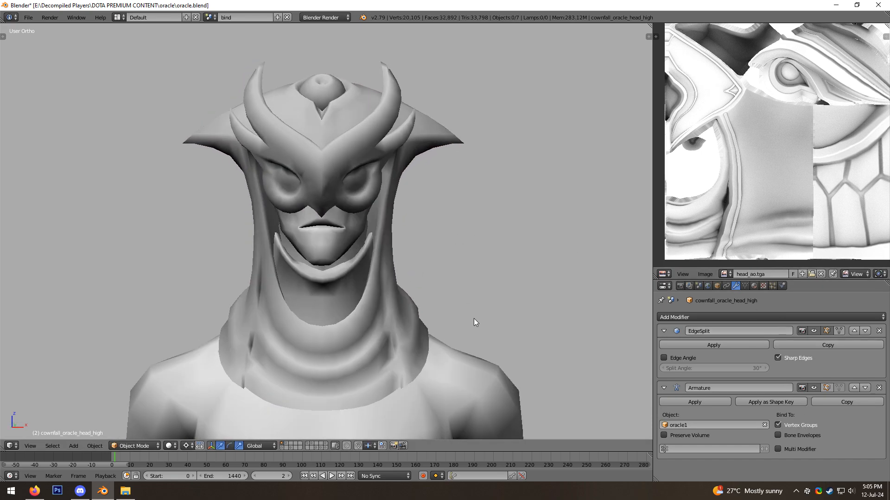